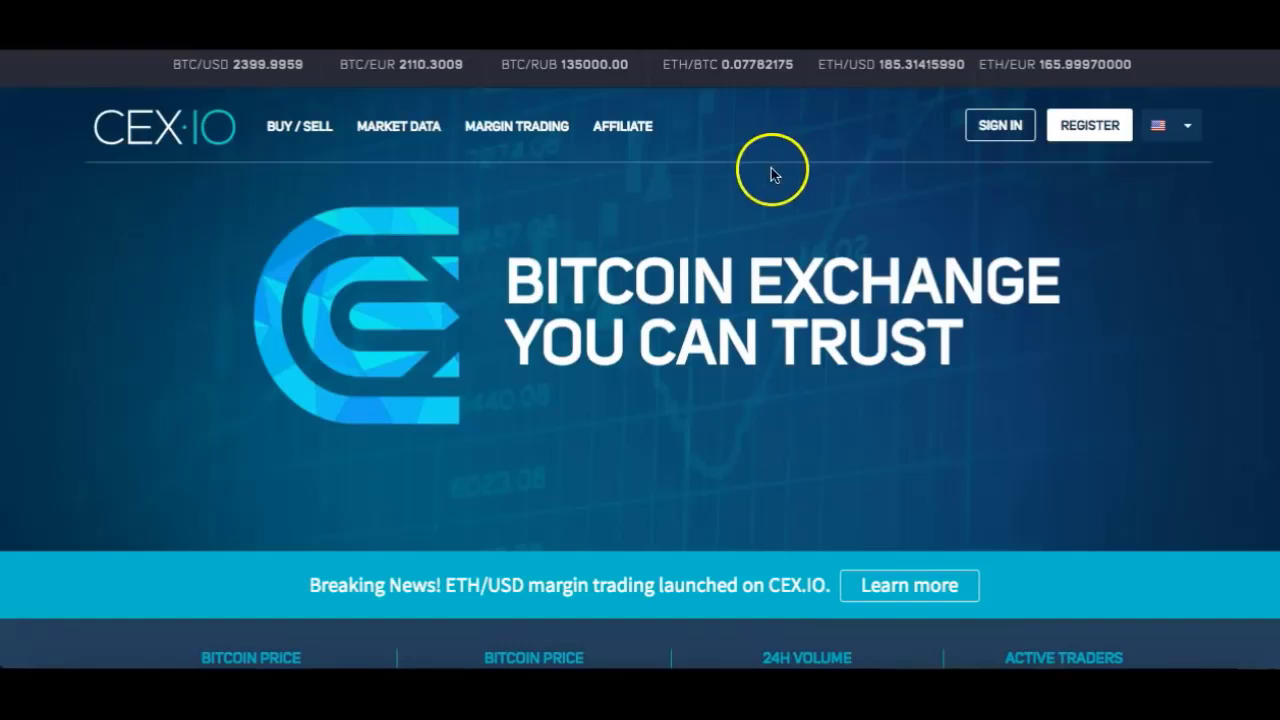
Open the Register with CEX.IO form from the top navigation bar
{"action": "left_click", "coordinate": [1082, 128]}
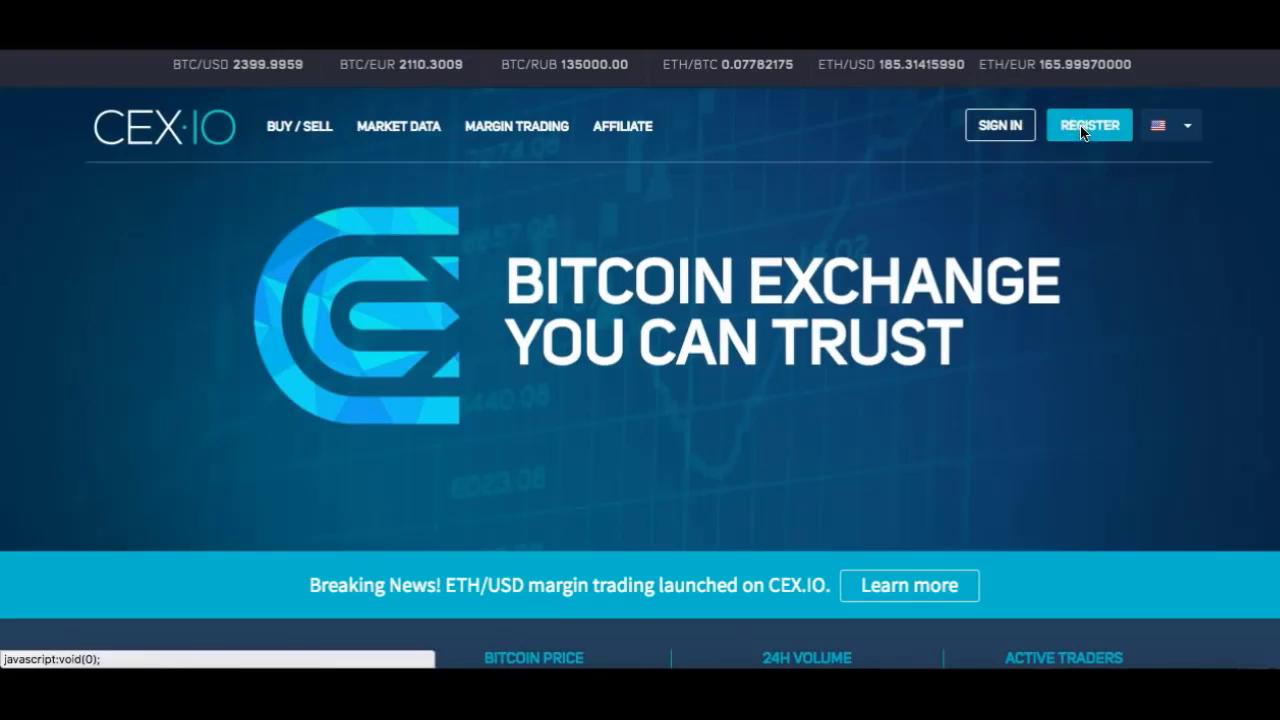
{"action": "left_click", "coordinate": [1082, 129]}
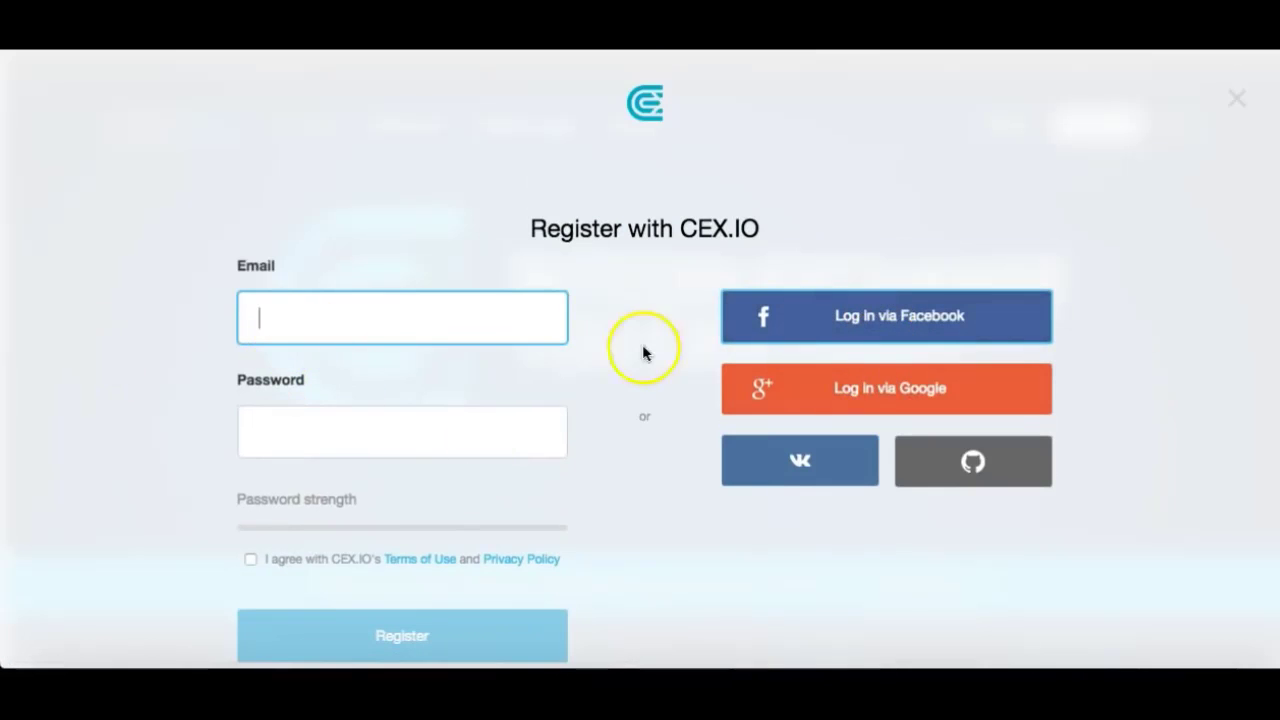
Log in via Facebook, reaching the Enter 2FA code screen
{"action": "left_click", "coordinate": [887, 318]}
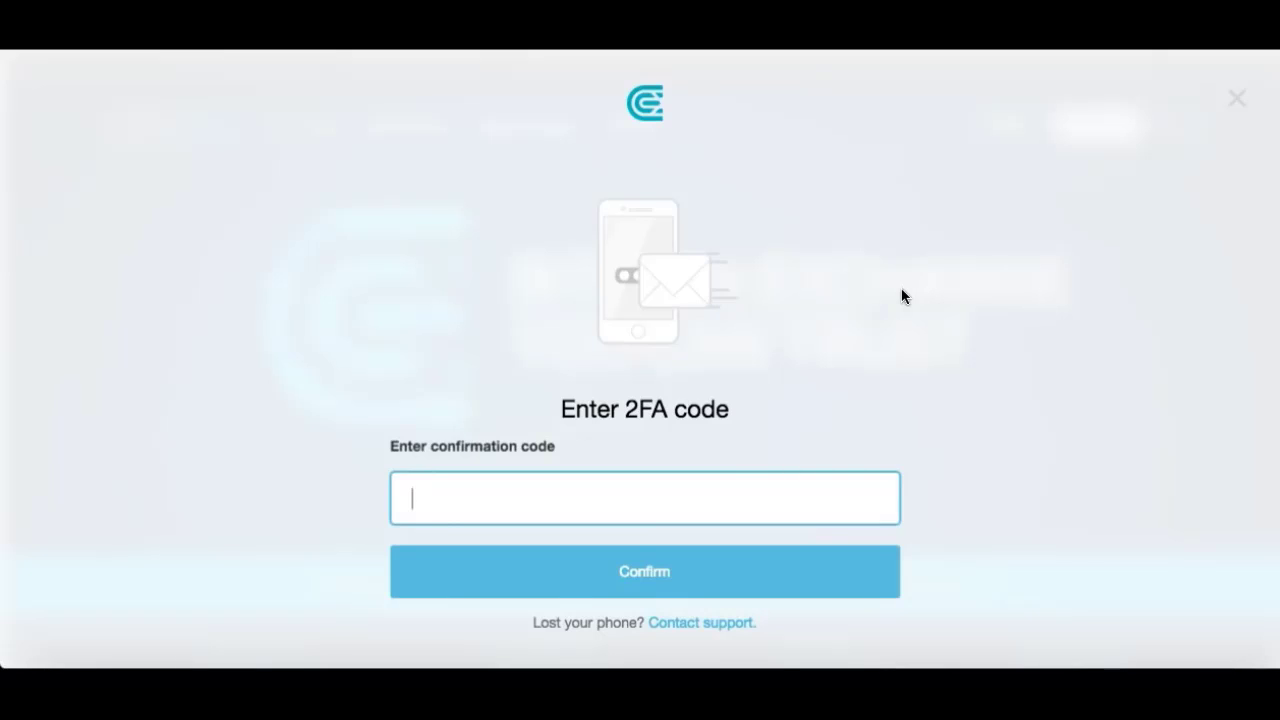
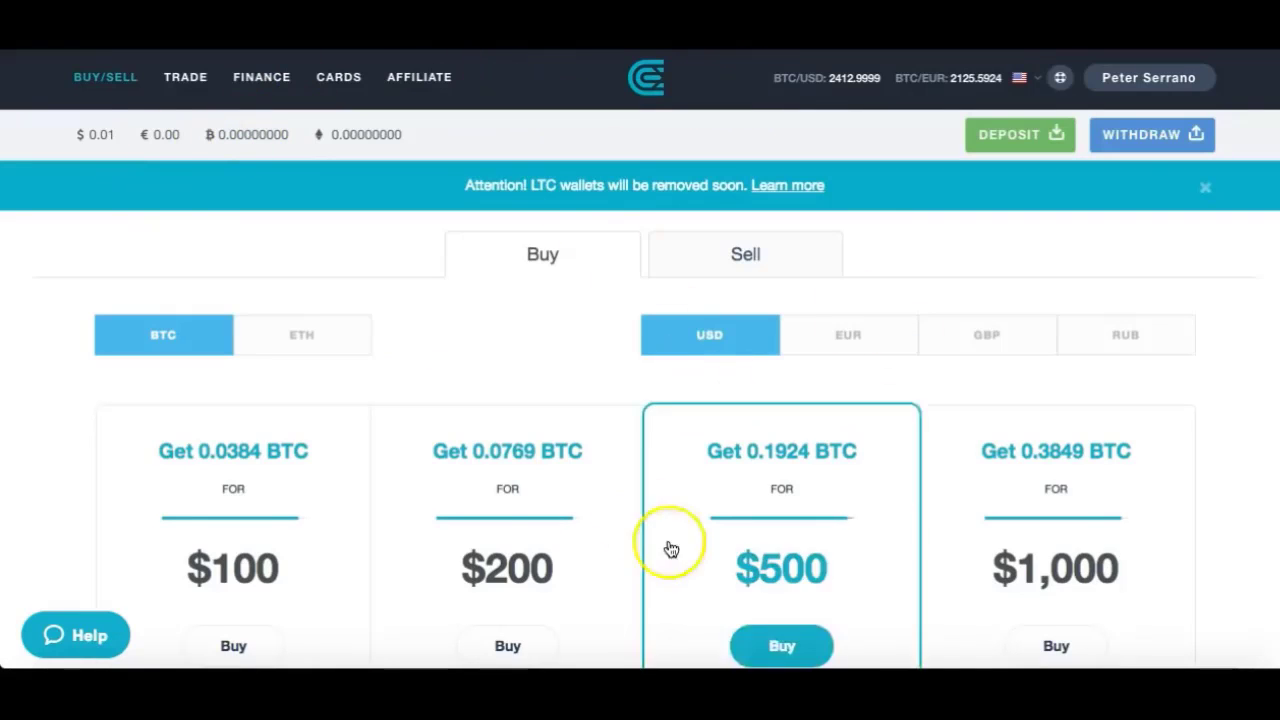
Try to buy bitcoin with a custom amount of 40 USD
{"action": "scroll", "coordinate": [503, 229], "scroll_direction": "down", "scroll_amount": 5}
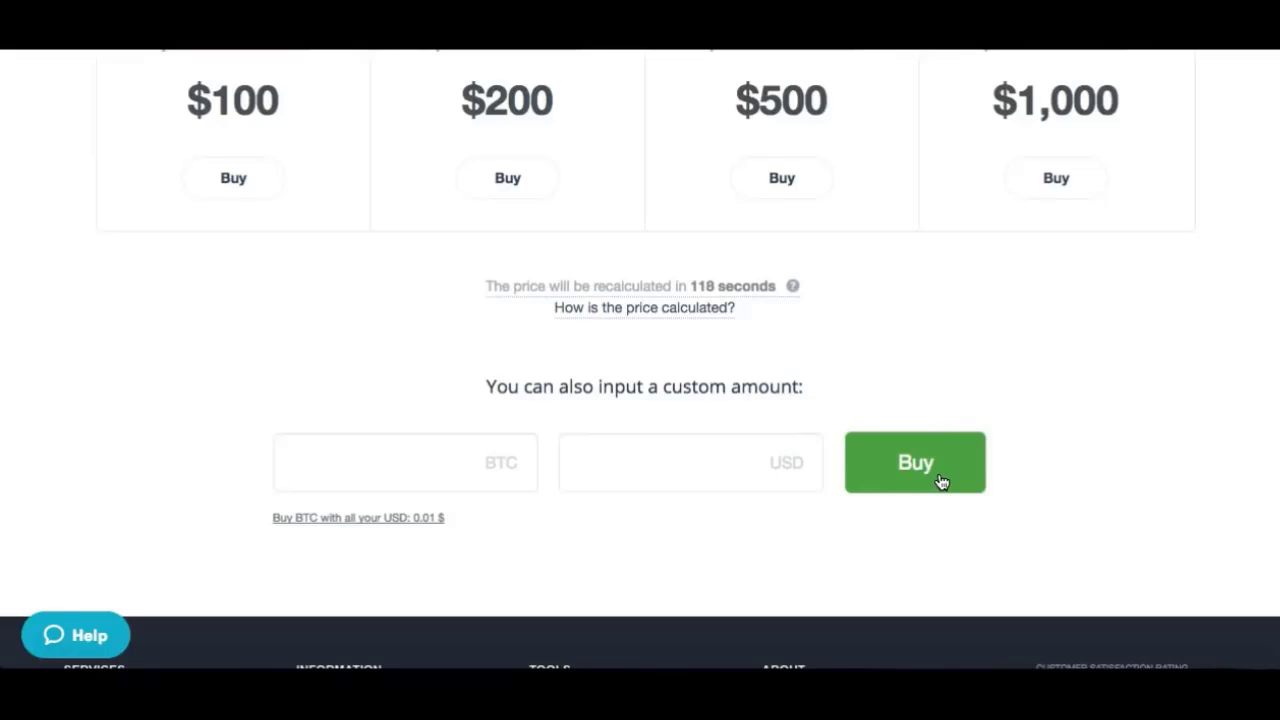
{"action": "left_click", "coordinate": [497, 463]}
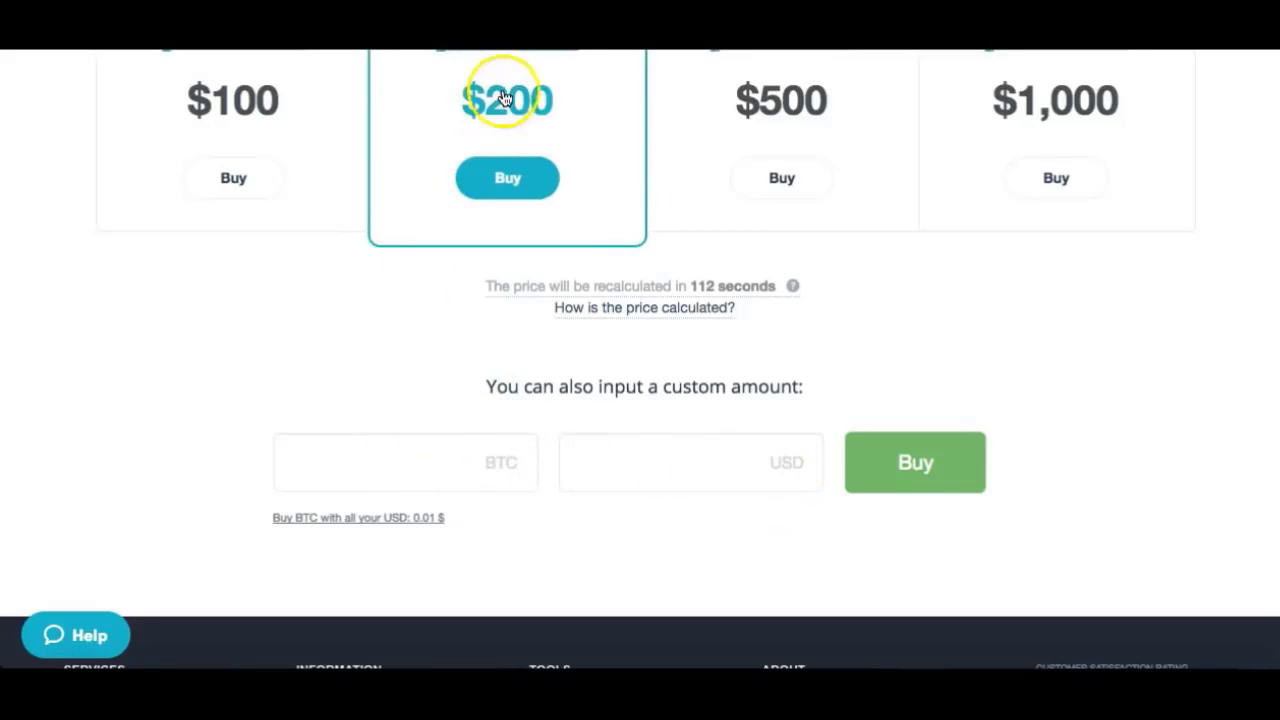
{"action": "left_click", "coordinate": [757, 466]}
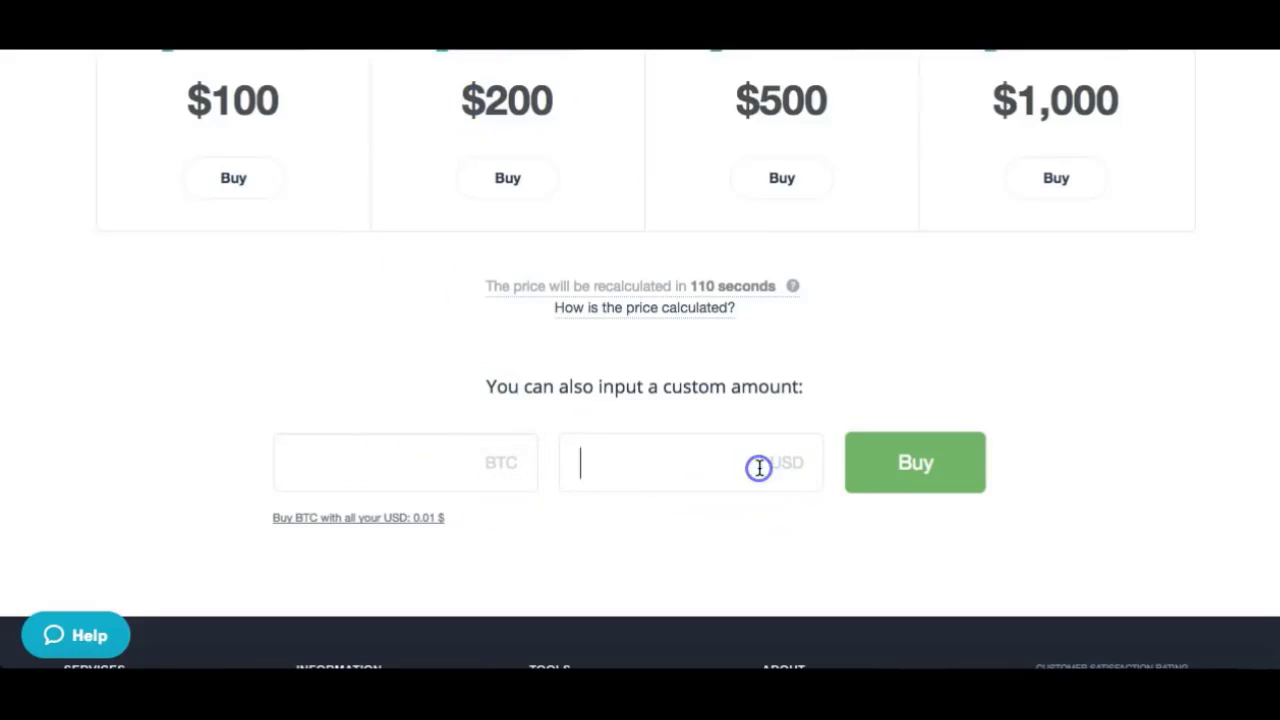
{"action": "type", "text": "40"}
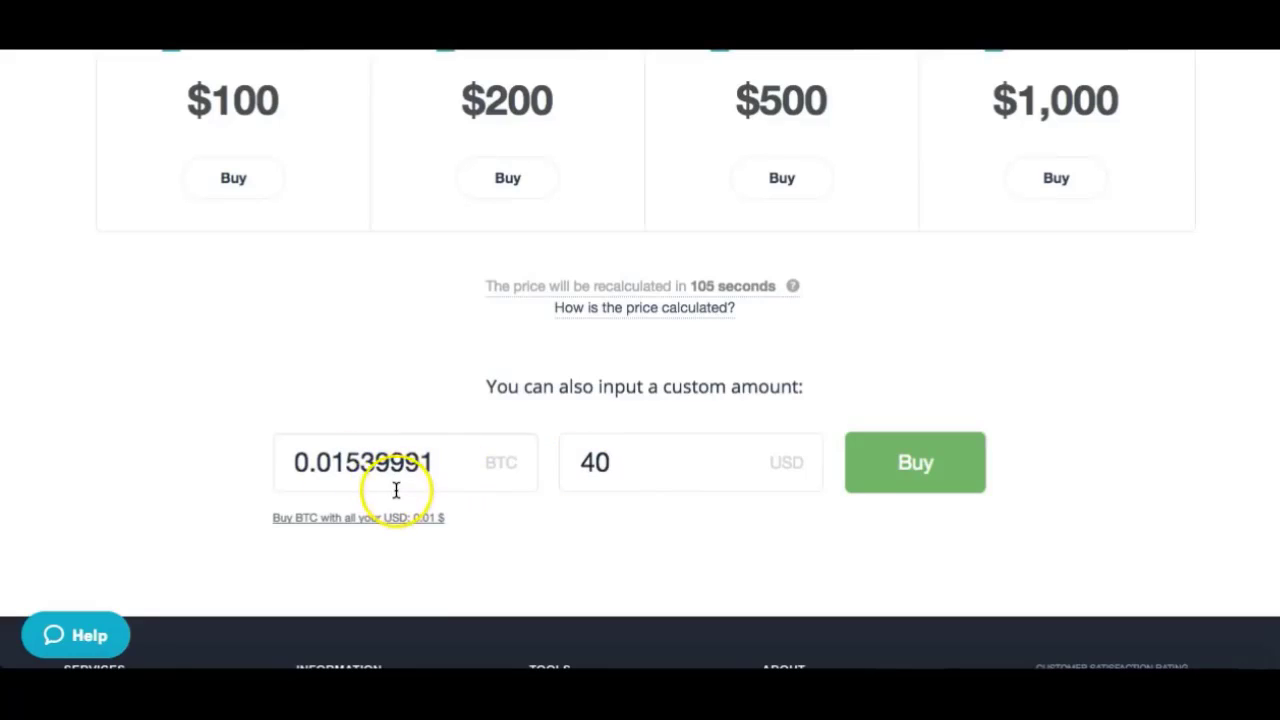
{"action": "left_click", "coordinate": [915, 476]}
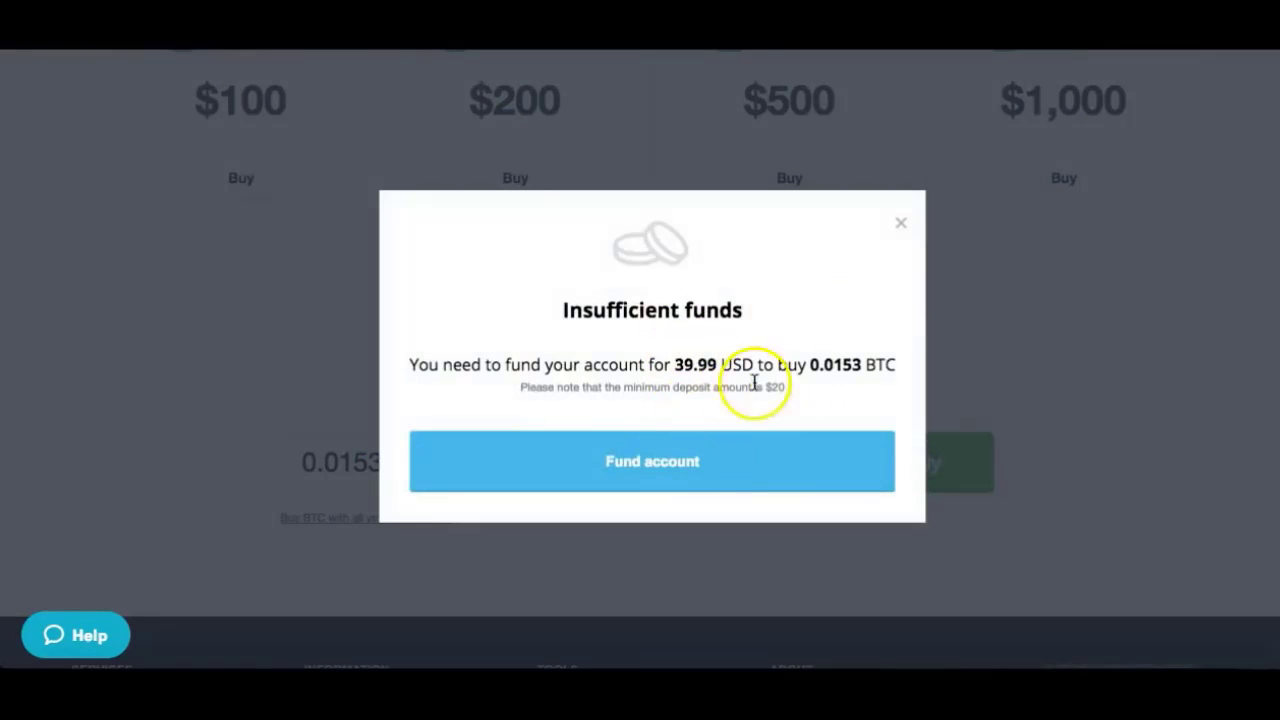
Dismiss the Insufficient funds notice and return to the top of the Buy/Sell page
{"action": "left_click", "coordinate": [901, 222]}
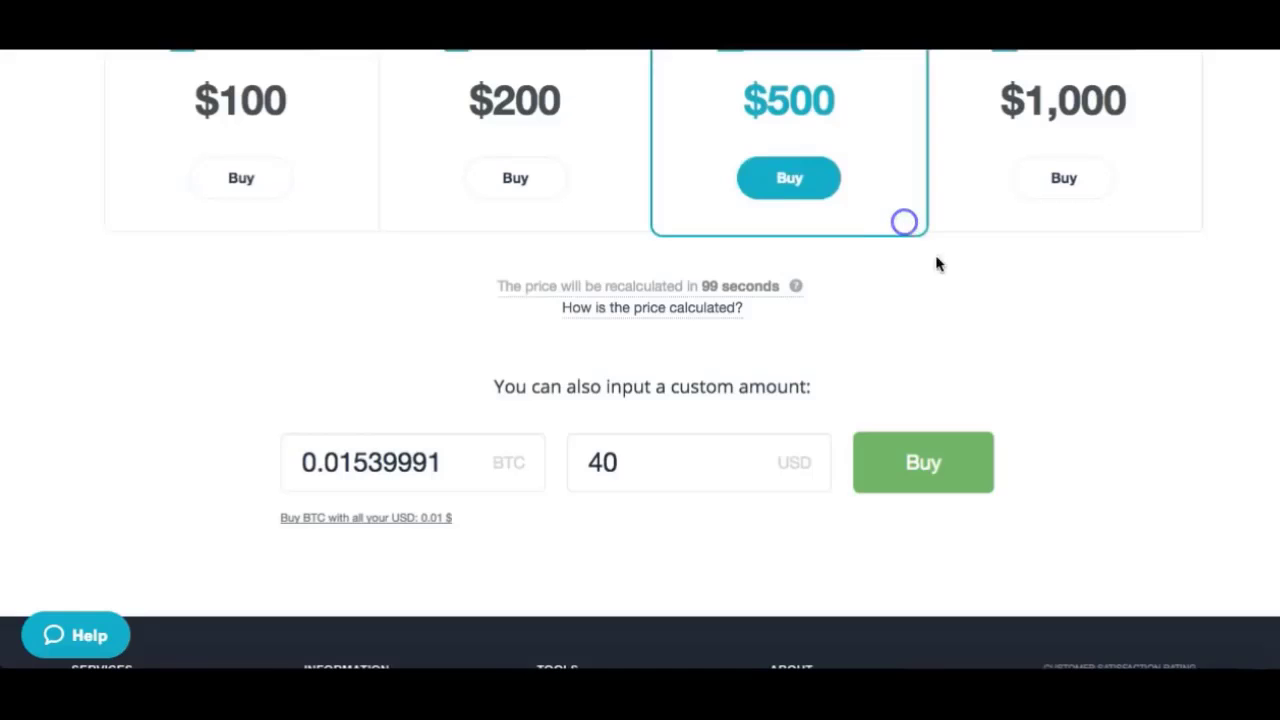
{"action": "scroll", "coordinate": [1000, 330], "scroll_direction": "up", "scroll_amount": 1}
{"action": "scroll", "coordinate": [1062, 397], "scroll_direction": "up", "scroll_amount": 5}
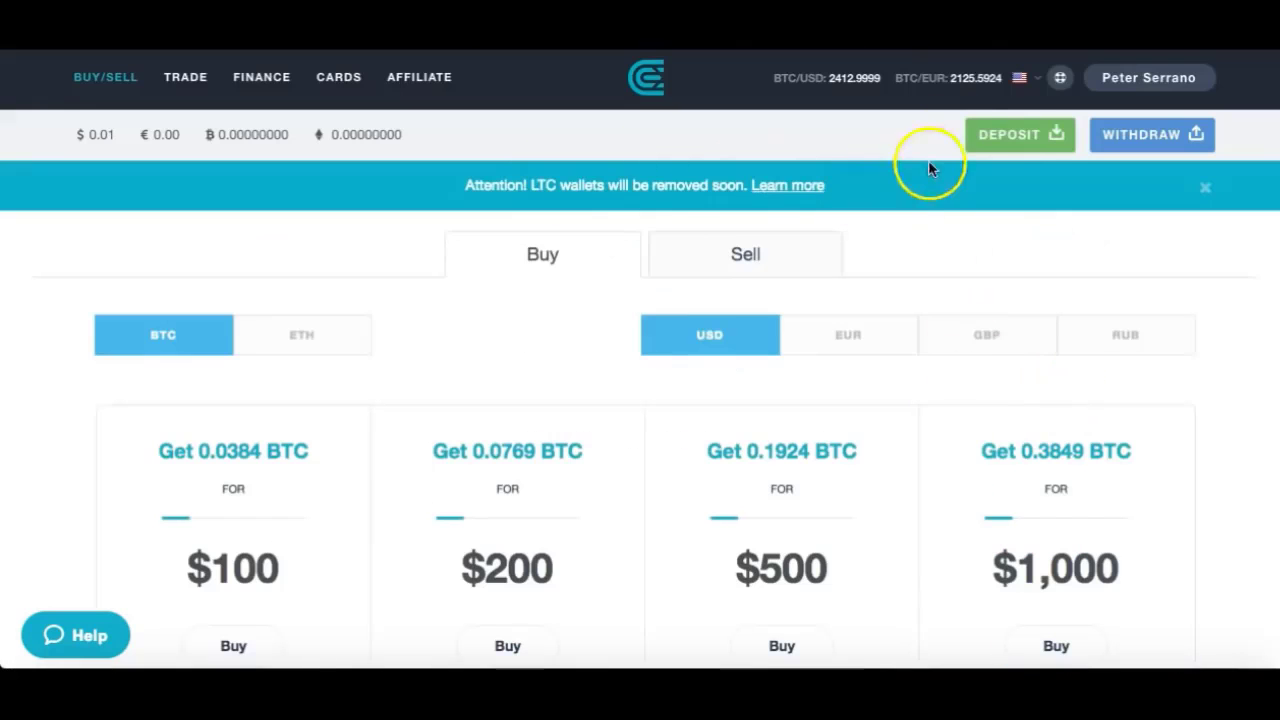
Go to the deposit page and pick the saved verified payment card
{"action": "left_click", "coordinate": [1025, 146]}
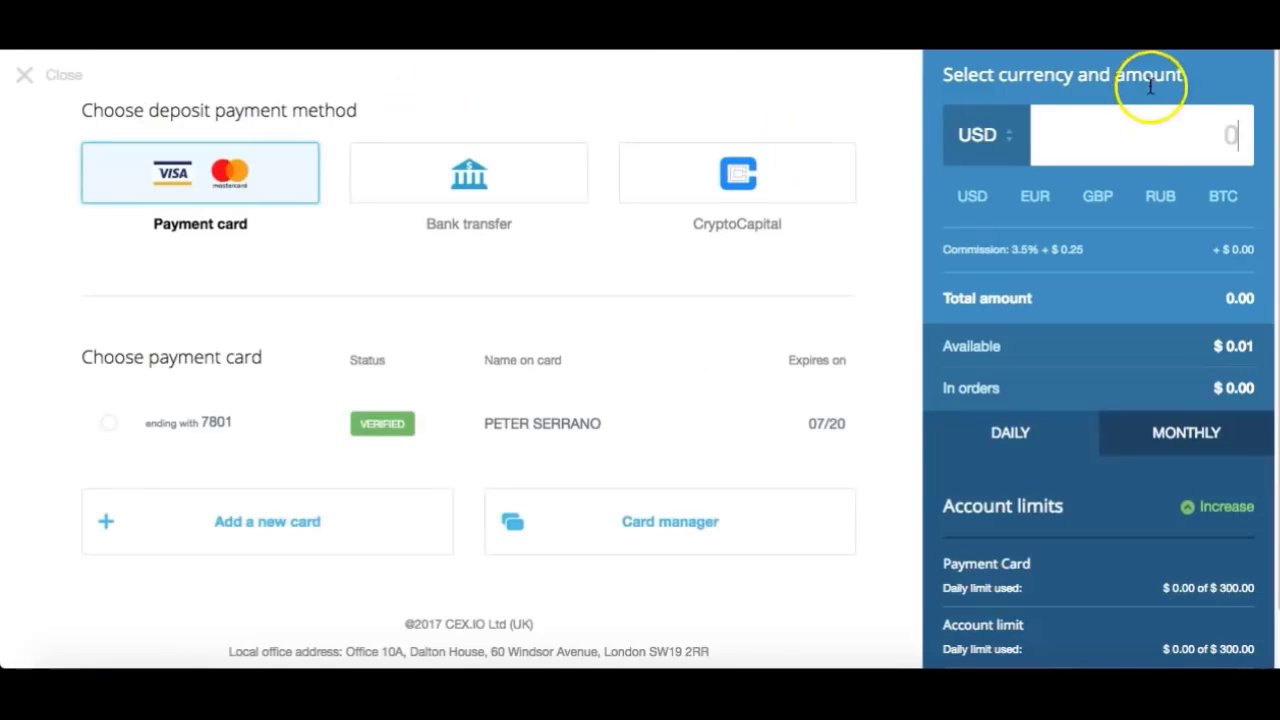
{"action": "left_click", "coordinate": [93, 452]}
{"action": "left_click", "coordinate": [108, 432]}
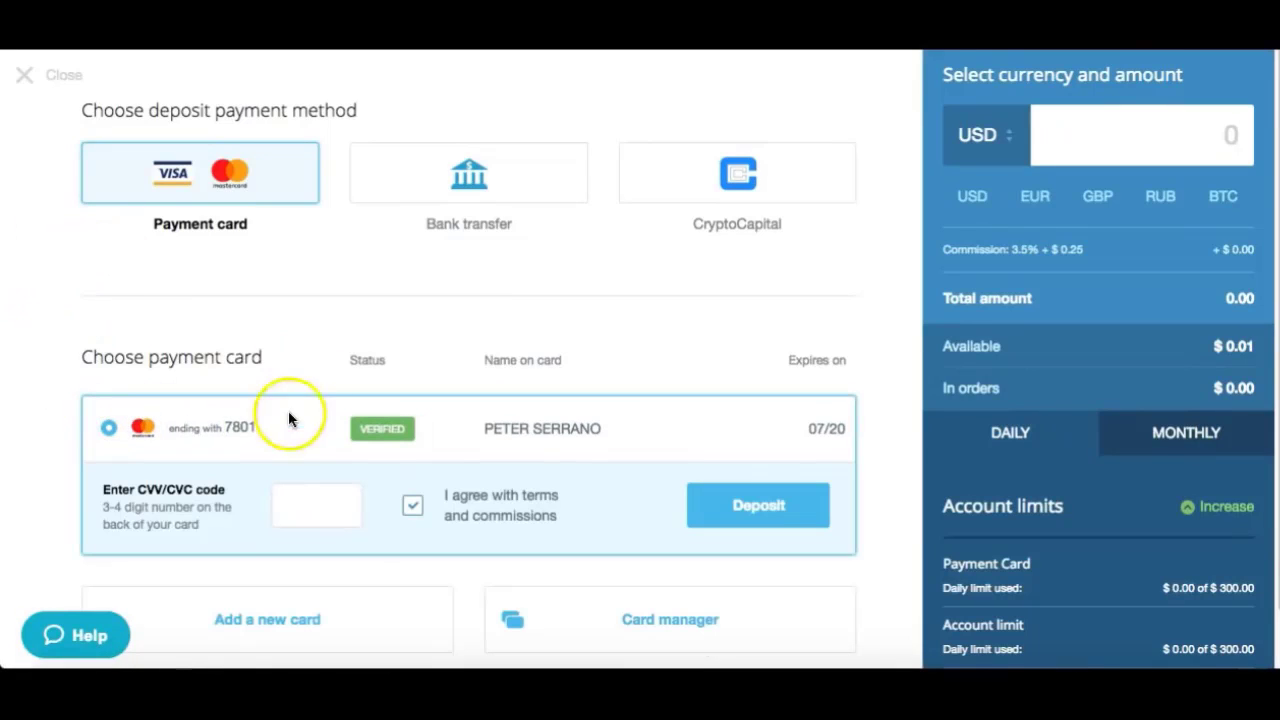
Enter the card's CVV/CVC security code and review the card payment form
{"action": "left_click", "coordinate": [328, 515]}
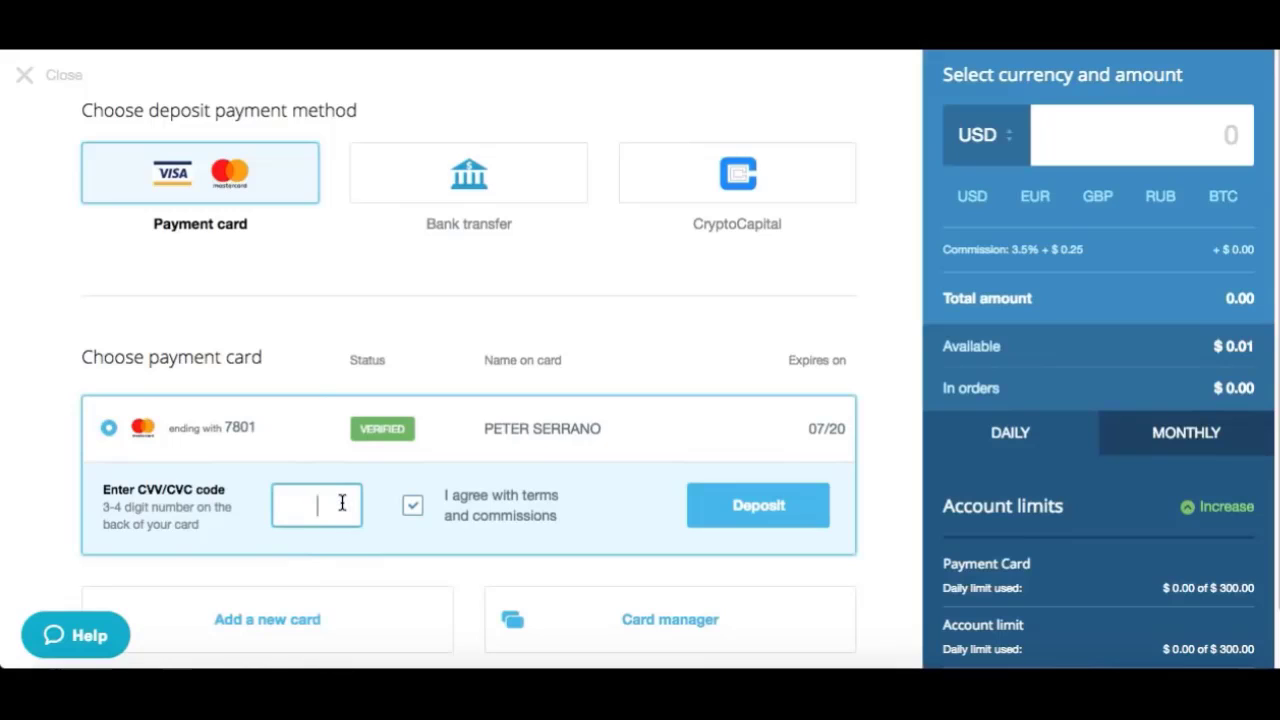
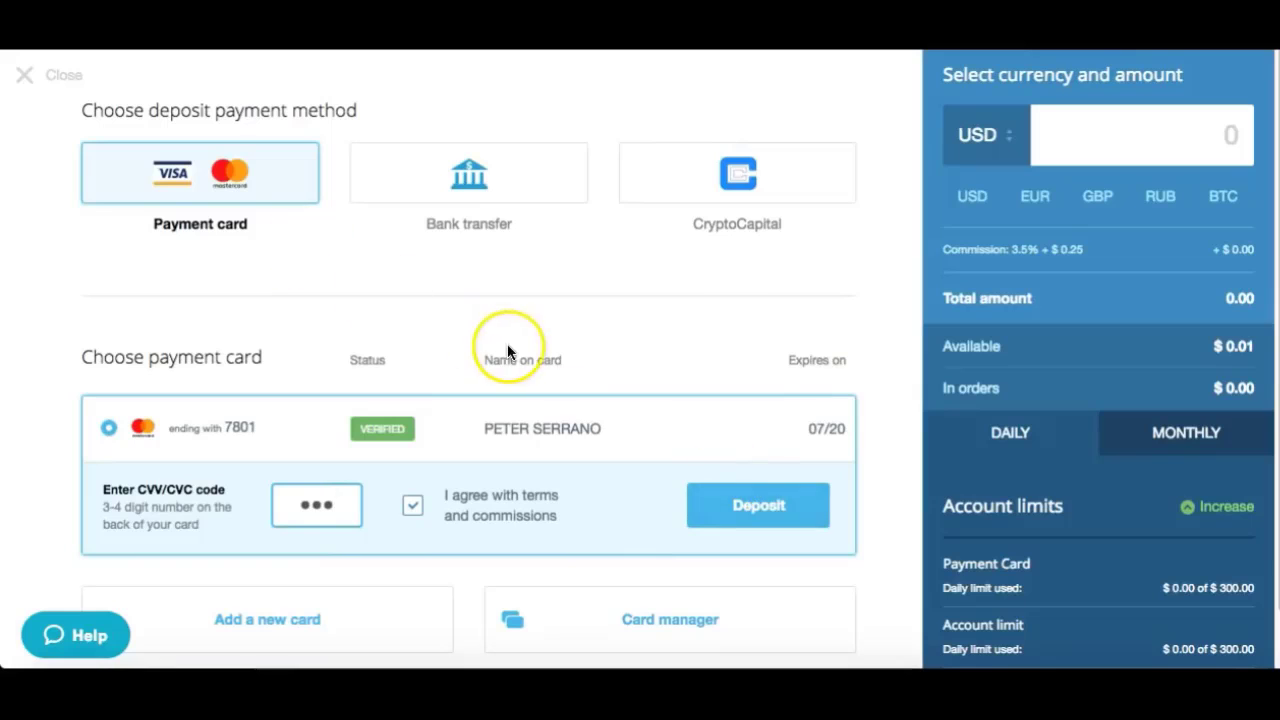
{"action": "scroll", "coordinate": [508, 351], "scroll_direction": "down", "scroll_amount": 3}
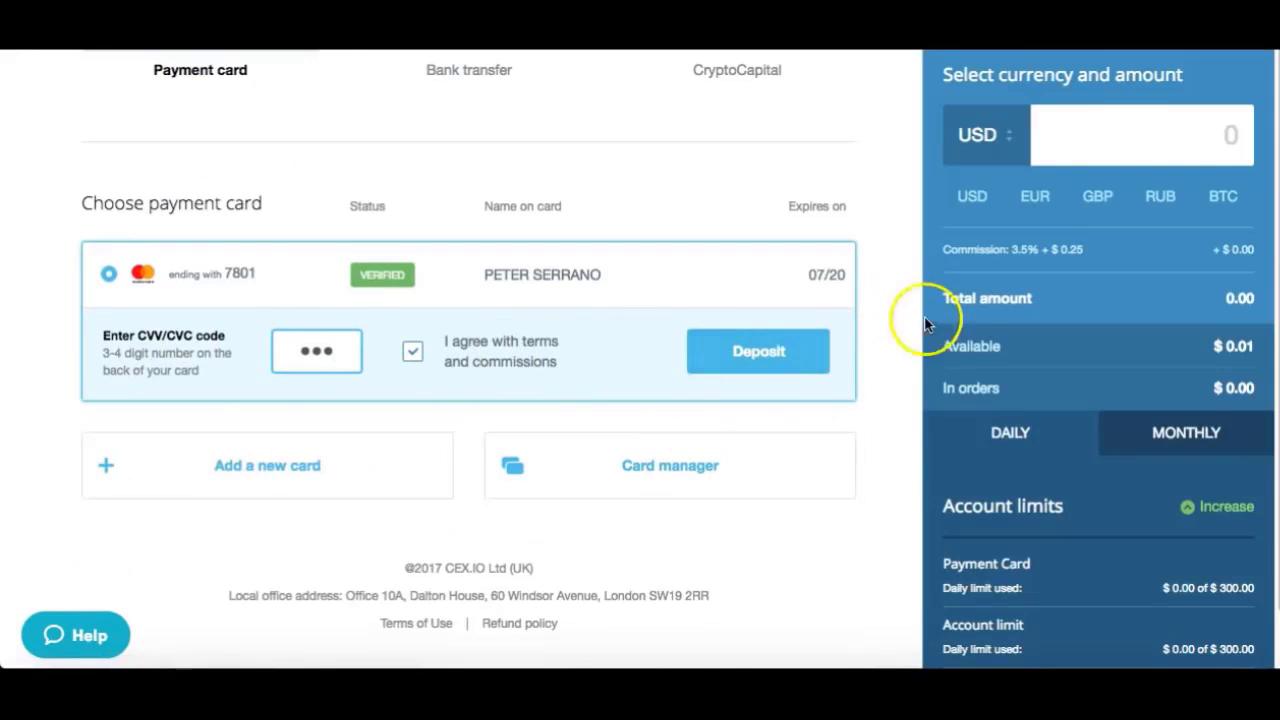
{"action": "scroll", "coordinate": [1080, 230], "scroll_direction": "up", "scroll_amount": 1}
{"action": "left_click", "coordinate": [1233, 139]}
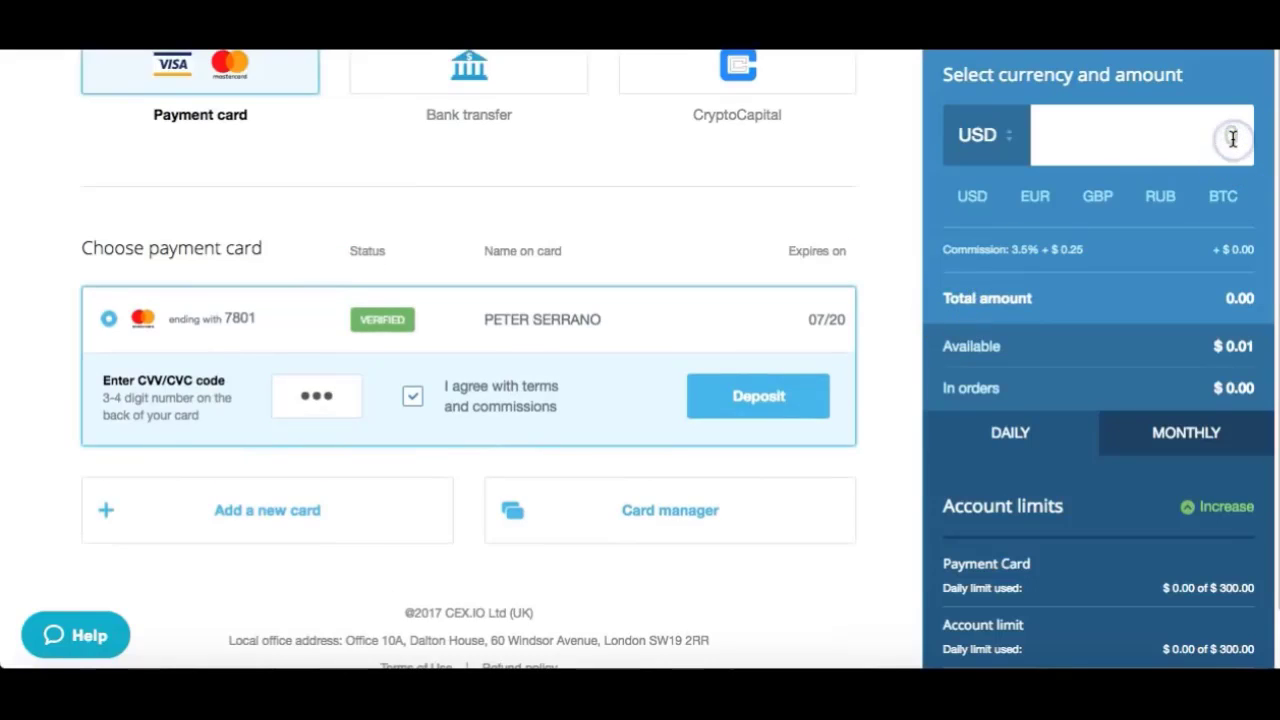
Enter a 40 USD deposit (41.71 total with $1.71 commission), review limits, and submit
{"action": "type", "text": "40"}
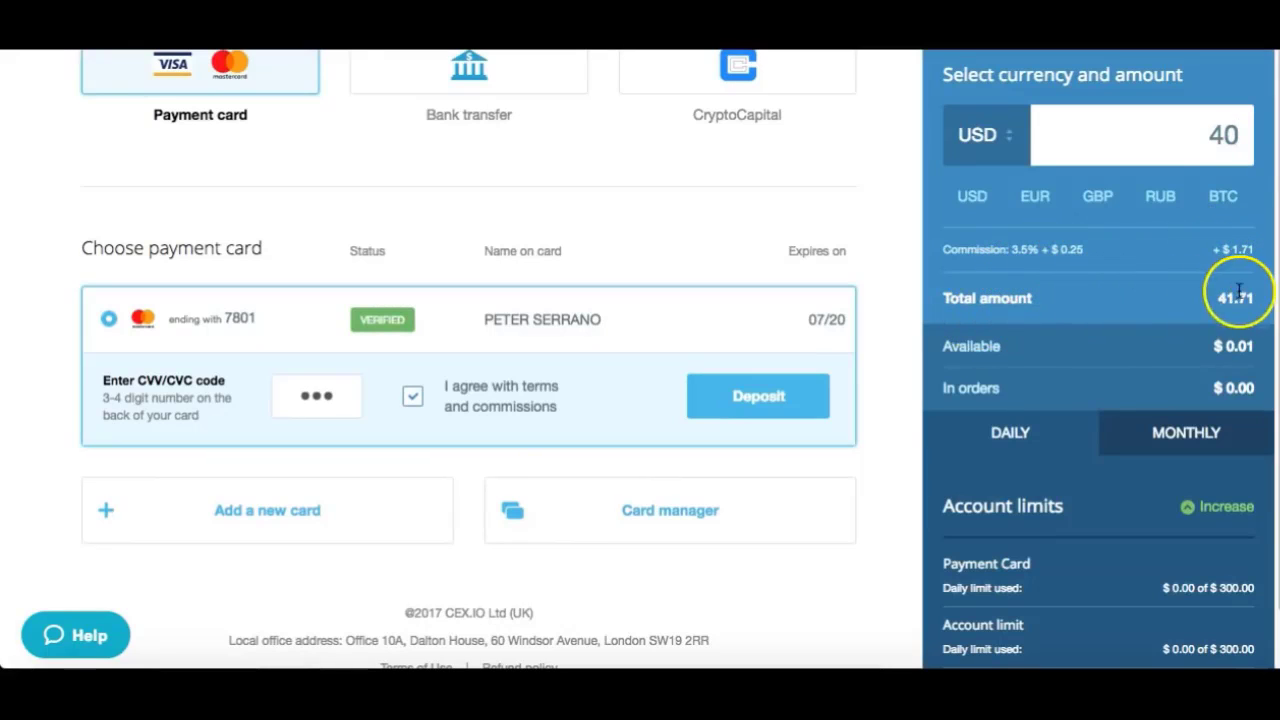
{"action": "scroll", "coordinate": [1225, 390], "scroll_direction": "down", "scroll_amount": 1}
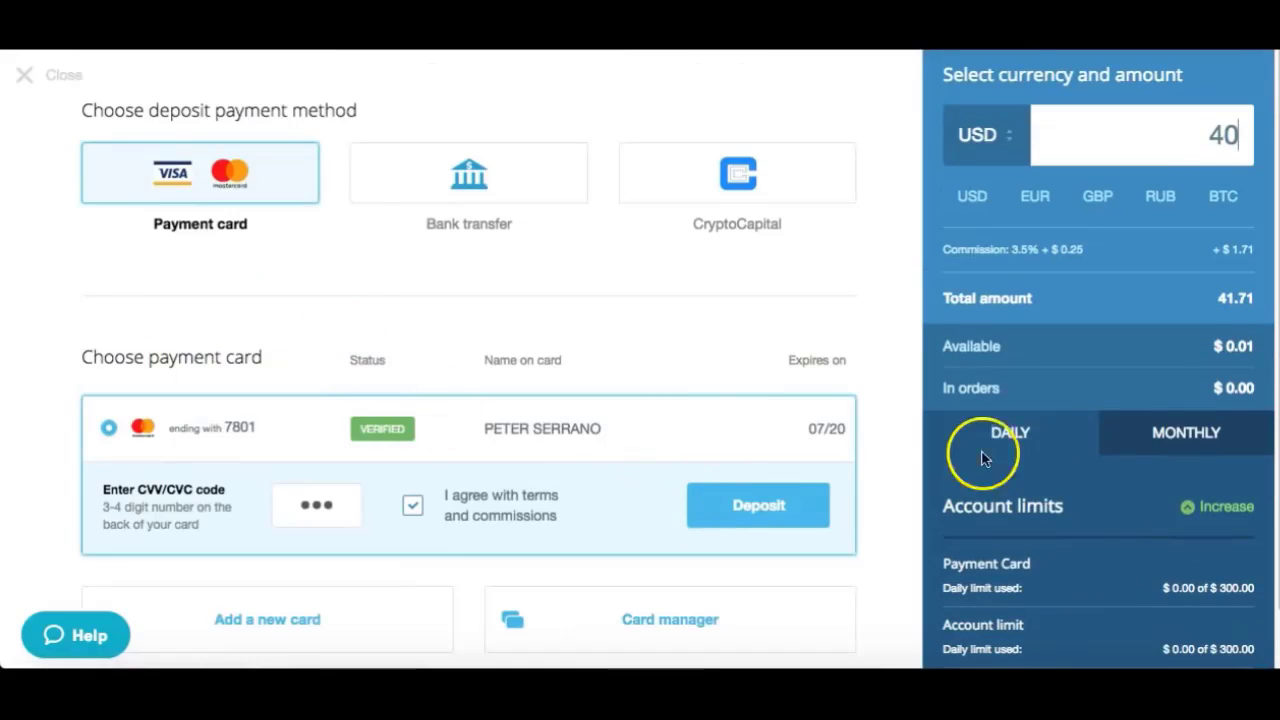
{"action": "scroll", "coordinate": [1005, 440], "scroll_direction": "down", "scroll_amount": 3}
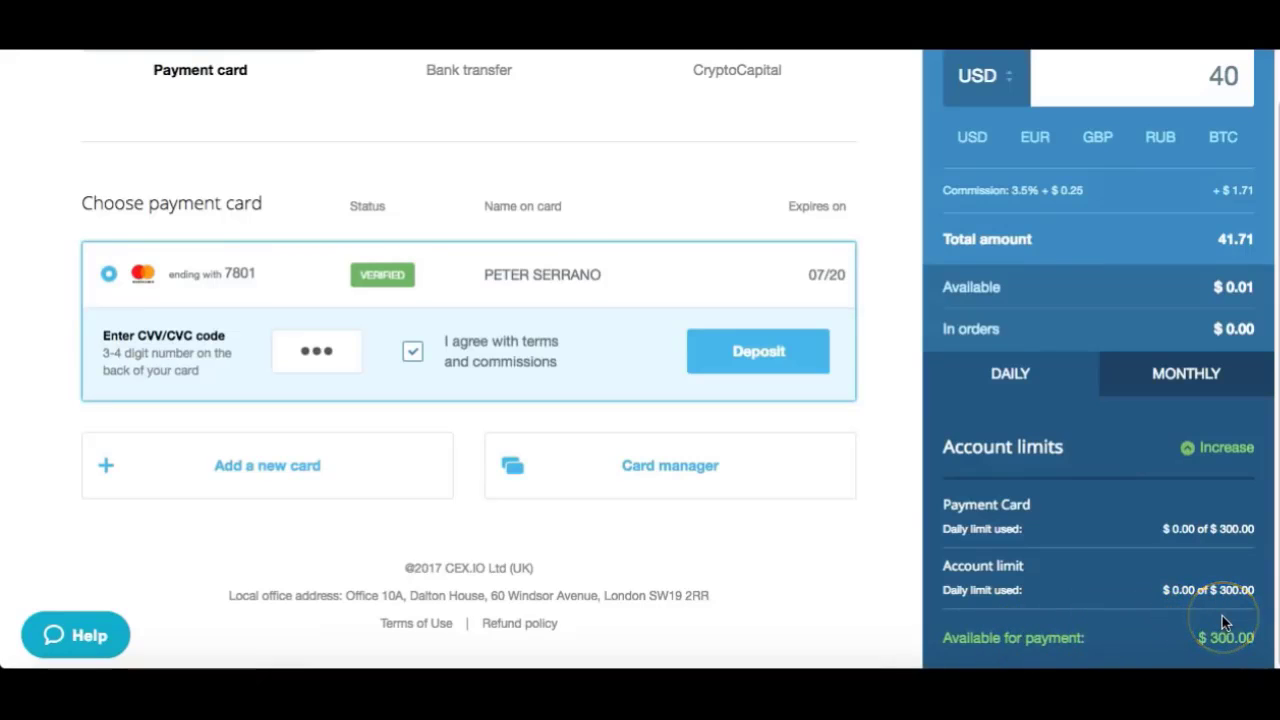
{"action": "scroll", "coordinate": [1222, 615], "scroll_direction": "up", "scroll_amount": 3}
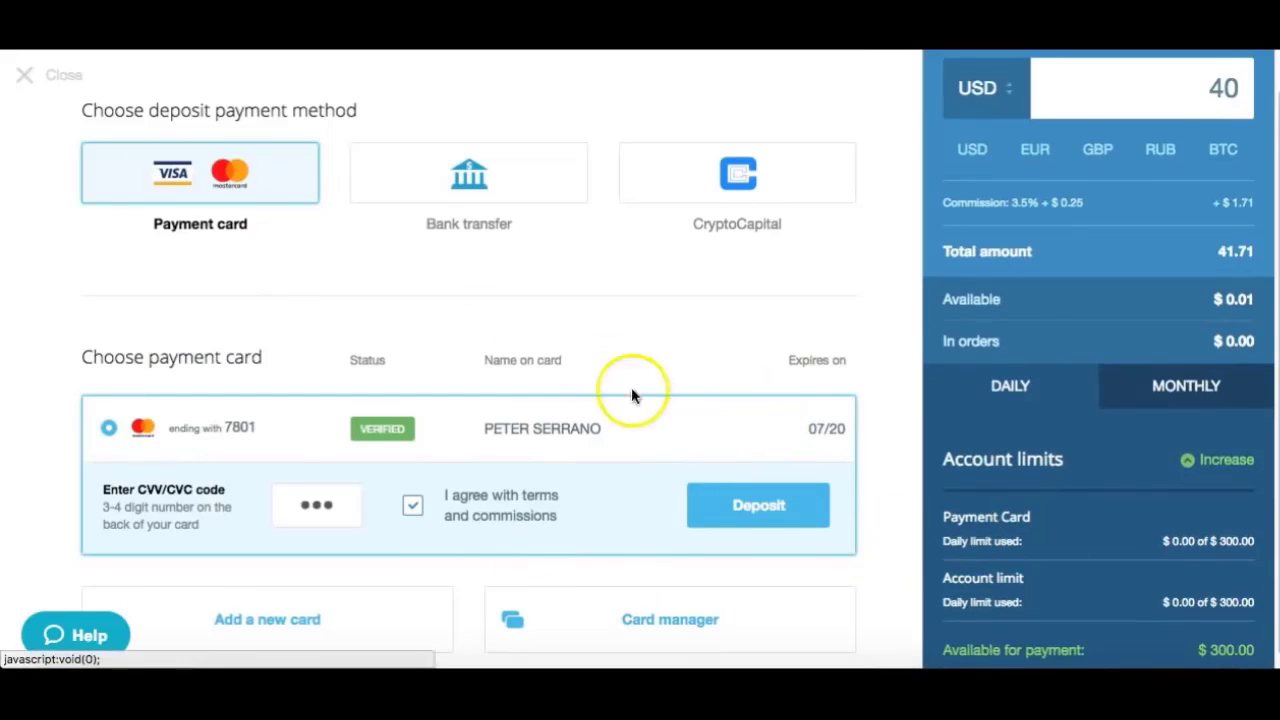
{"action": "left_click", "coordinate": [733, 511]}
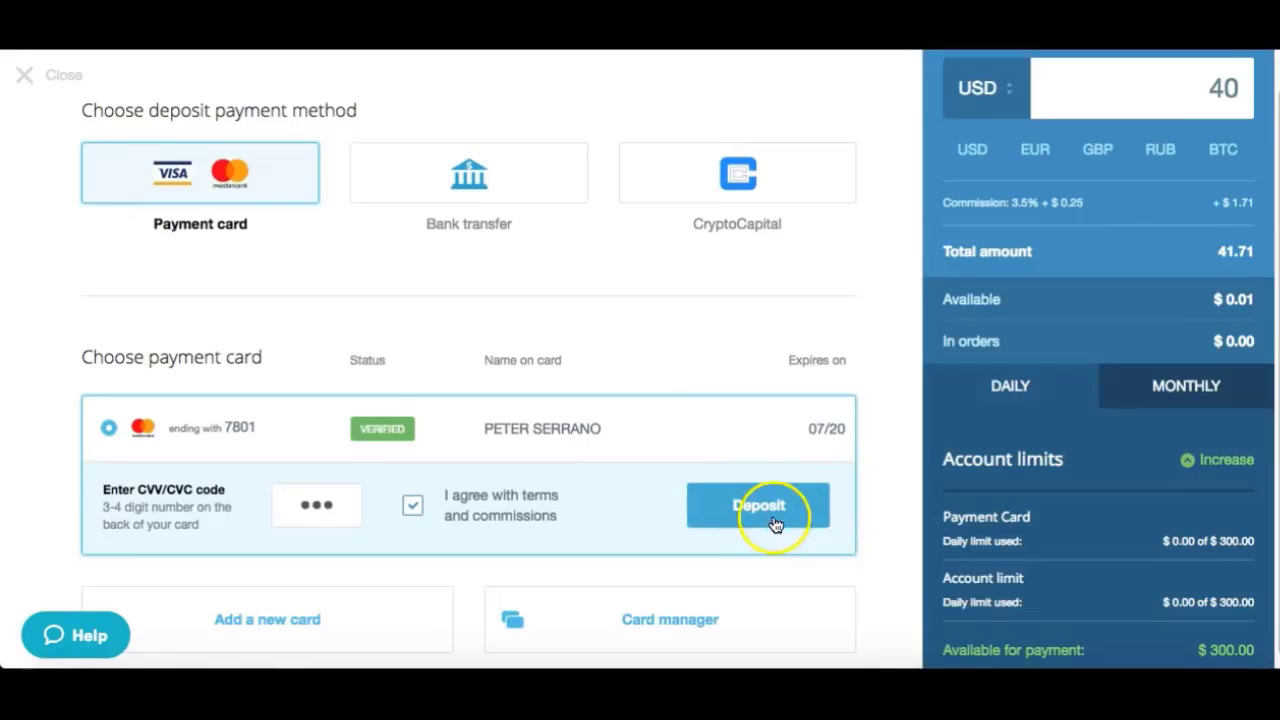
Submit the $40 card deposit, then go back from the bank confirmation prompt
{"action": "left_click", "coordinate": [759, 512]}
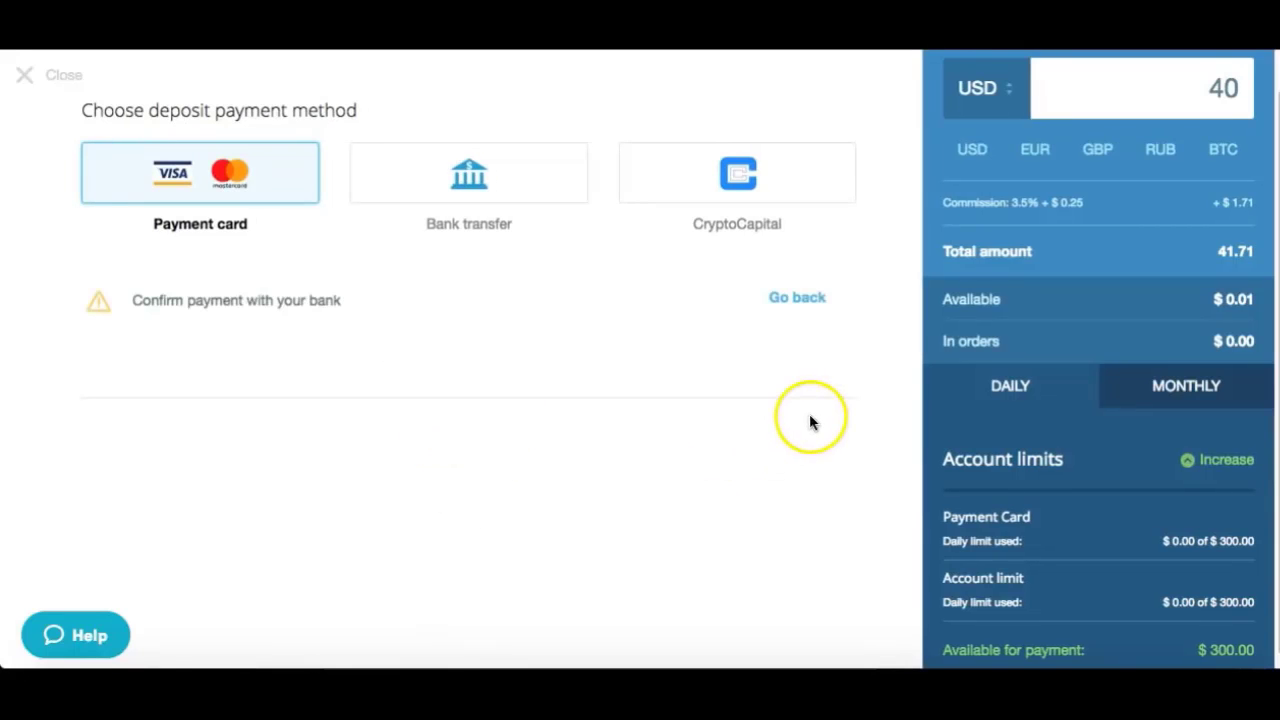
{"action": "left_click", "coordinate": [756, 300]}
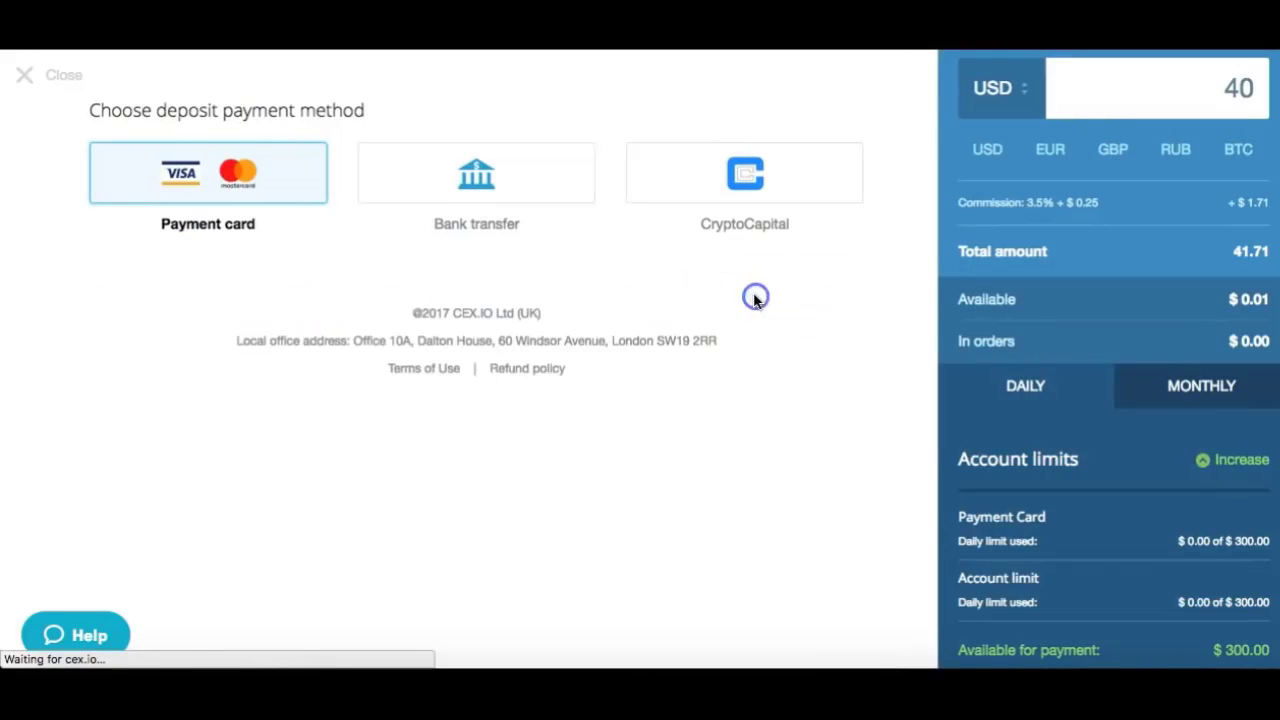
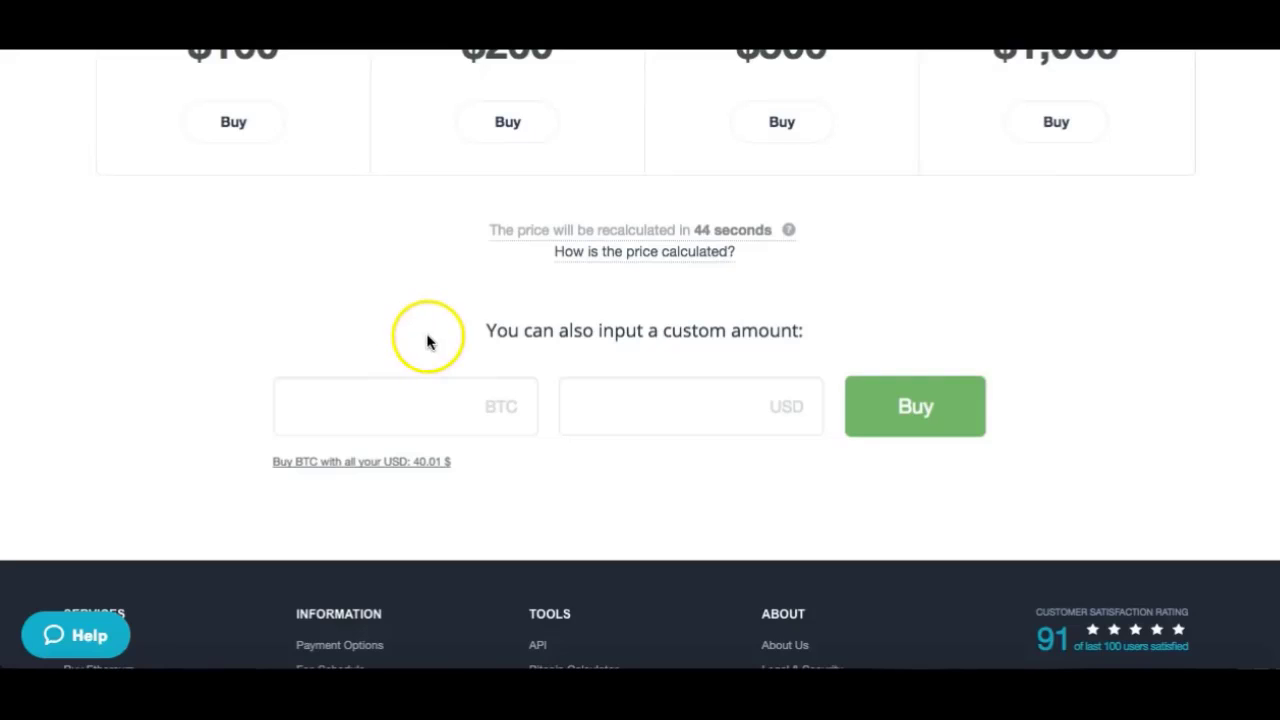
{"action": "scroll", "coordinate": [425, 338], "scroll_direction": "up", "scroll_amount": 5}
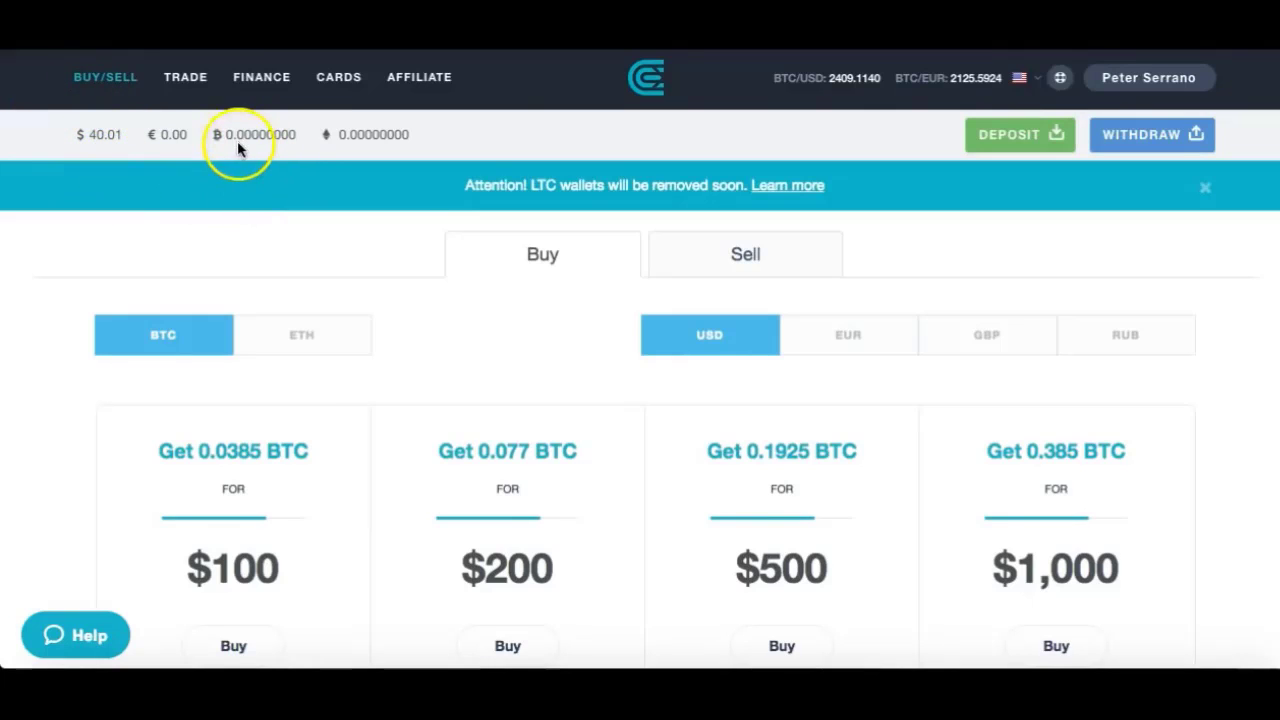
{"action": "scroll", "coordinate": [273, 183], "scroll_direction": "down", "scroll_amount": 5}
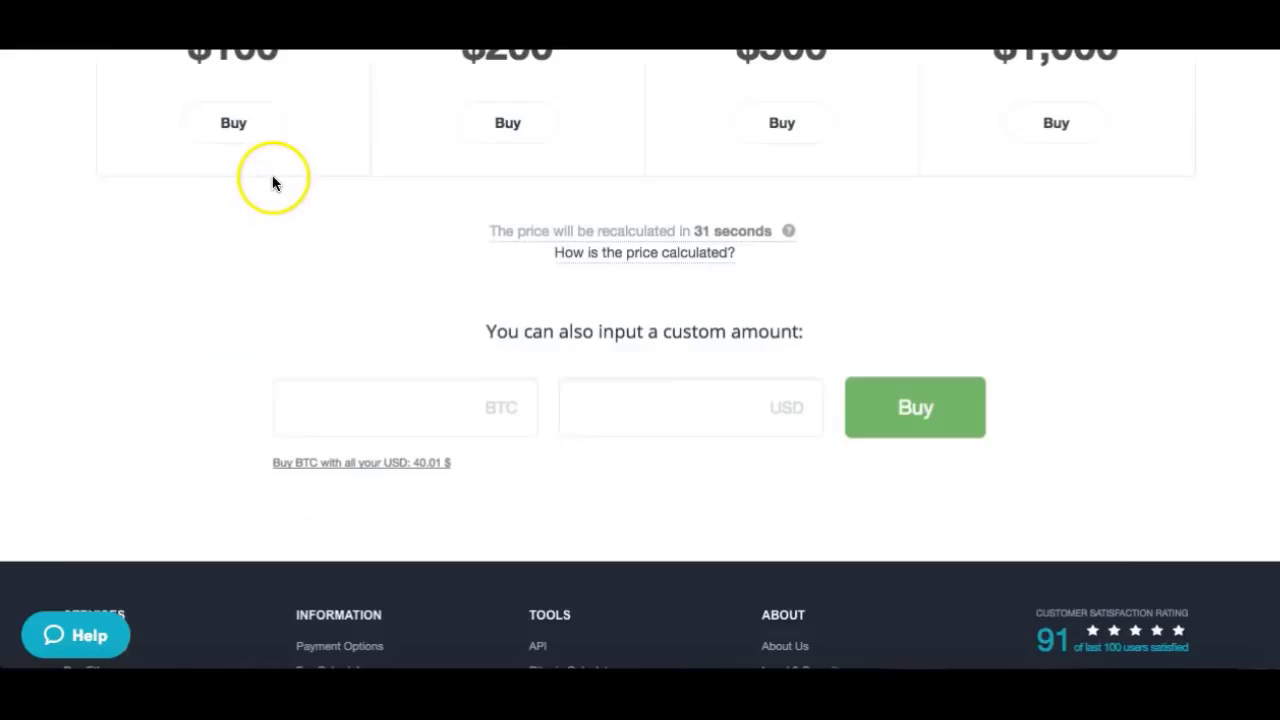
{"action": "scroll", "coordinate": [274, 185], "scroll_direction": "up", "scroll_amount": 5}
{"action": "scroll", "coordinate": [278, 187], "scroll_direction": "down", "scroll_amount": 7}
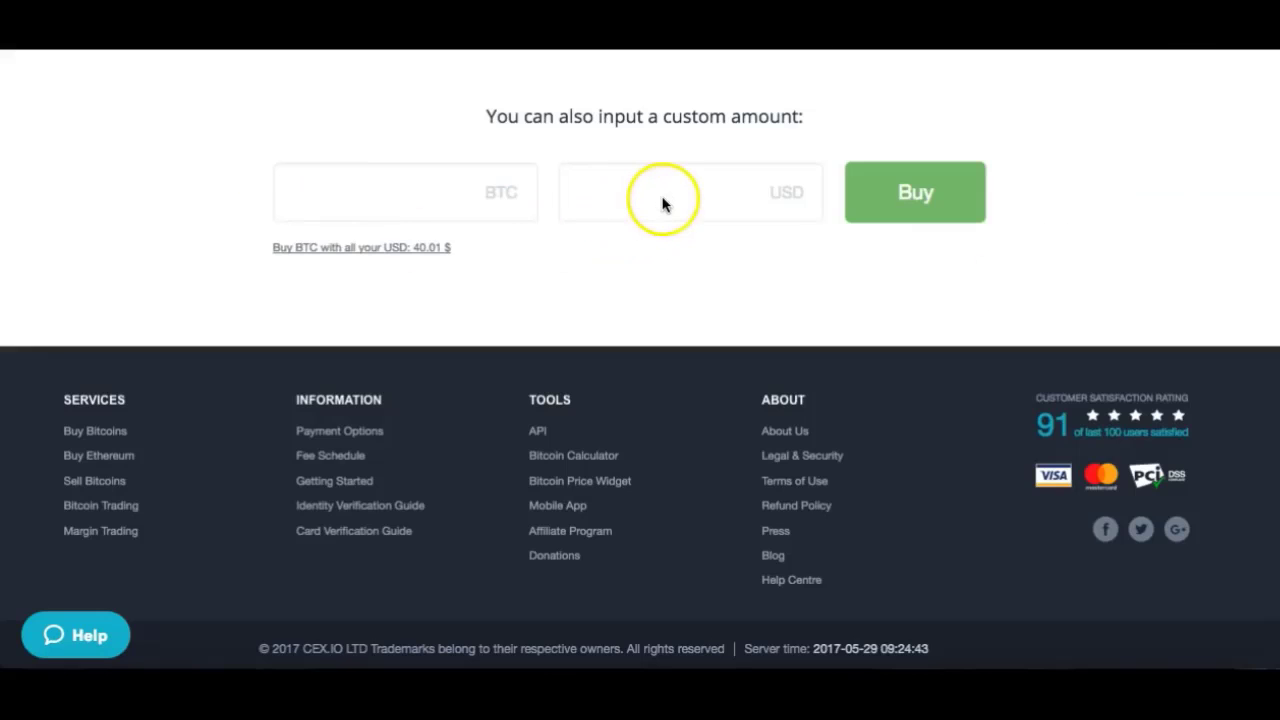
{"action": "left_click", "coordinate": [786, 194]}
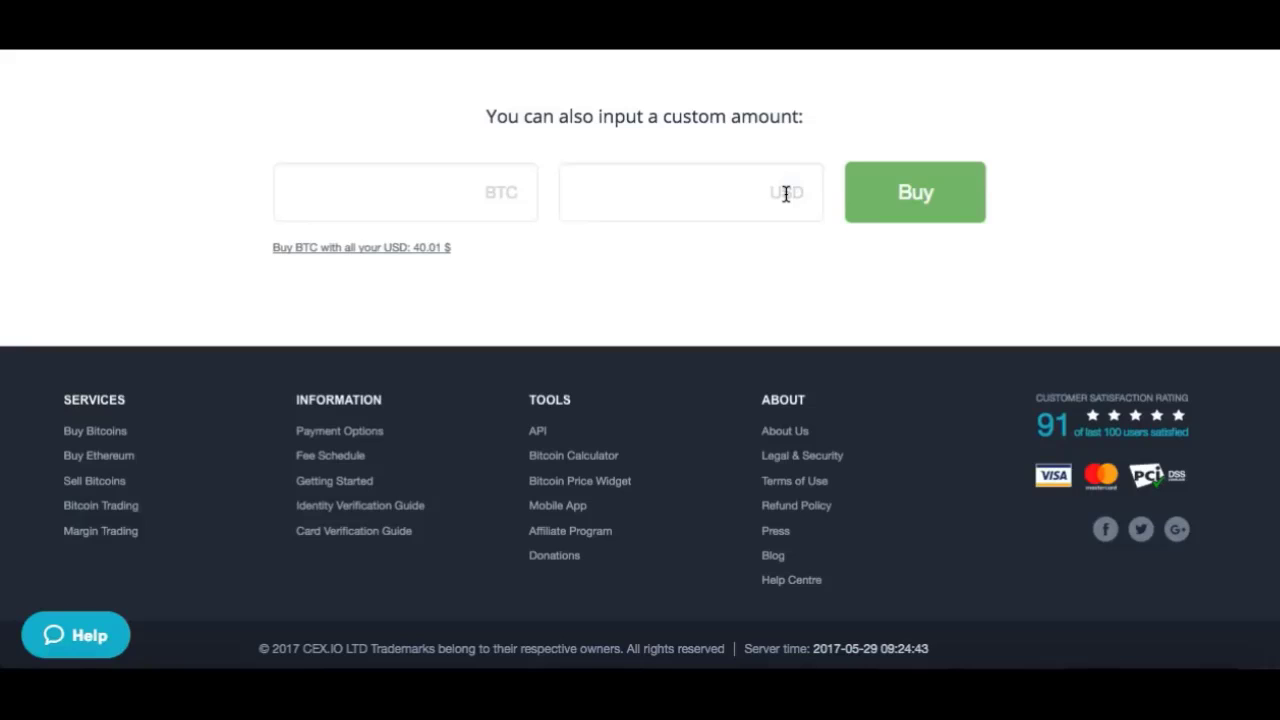
{"action": "left_click", "coordinate": [789, 195]}
{"action": "left_click", "coordinate": [789, 190]}
{"action": "scroll", "coordinate": [791, 180], "scroll_direction": "up", "scroll_amount": 5}
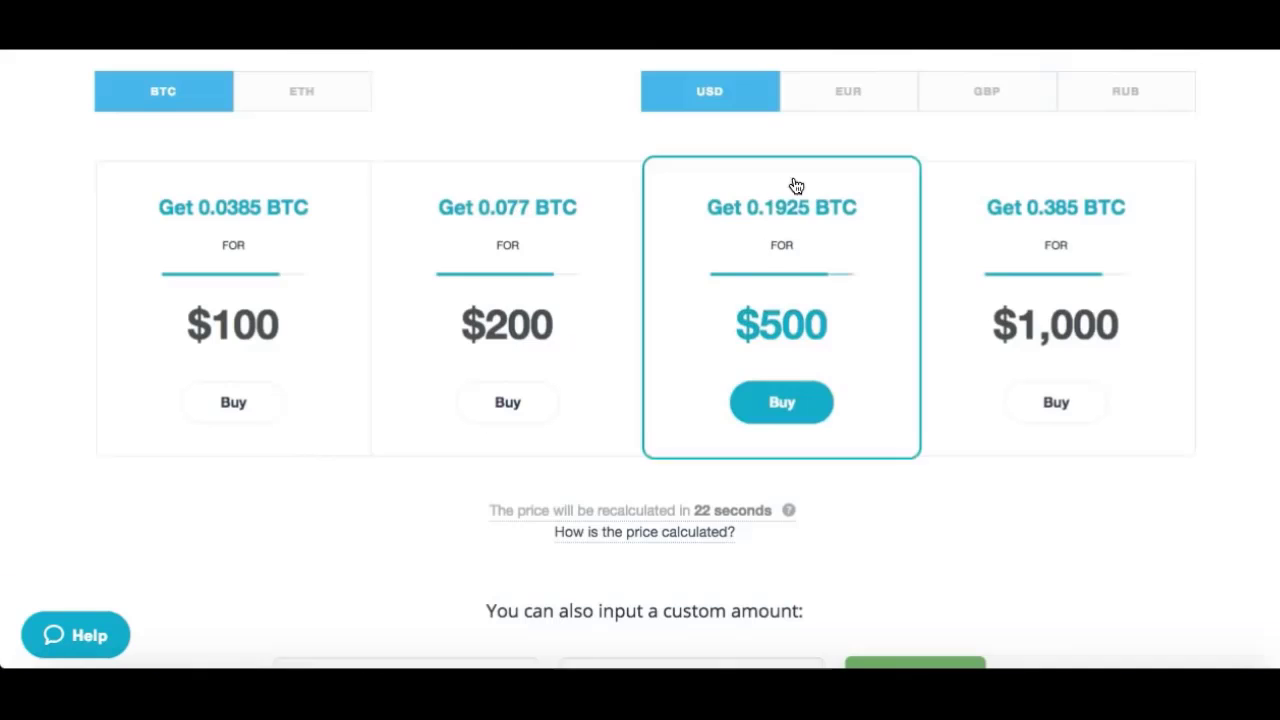
{"action": "left_click", "coordinate": [791, 268]}
{"action": "scroll", "coordinate": [791, 268], "scroll_direction": "up", "scroll_amount": 3}
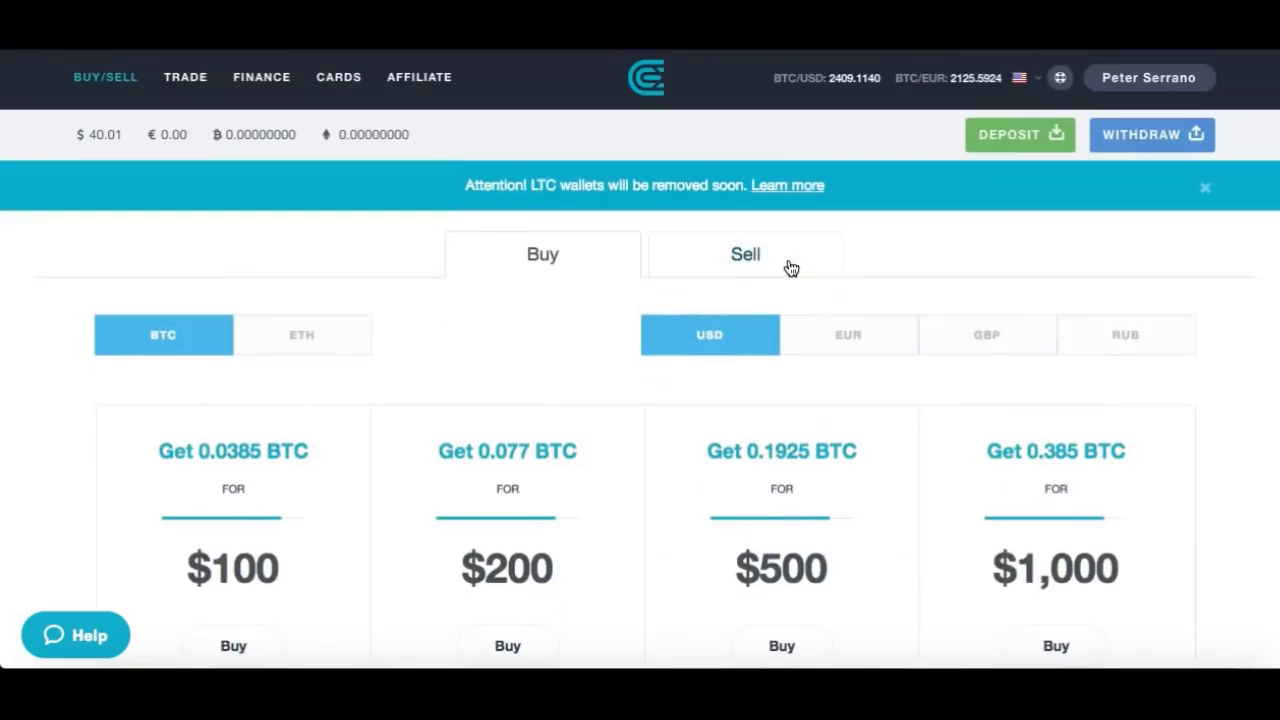
{"action": "scroll", "coordinate": [791, 268], "scroll_direction": "down", "scroll_amount": 10}
Enter 40 USD to buy 0.01540572 BTC and submit the Buy order
{"action": "left_click", "coordinate": [640, 260]}
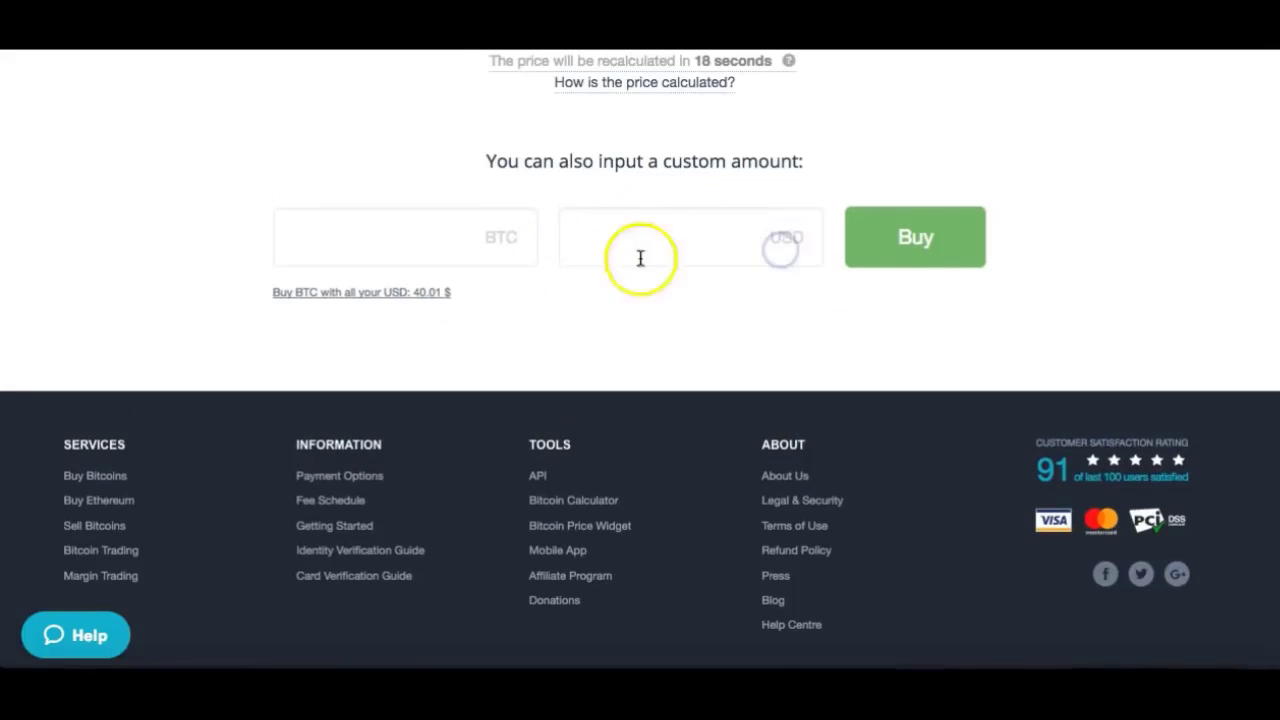
{"action": "left_click", "coordinate": [781, 238]}
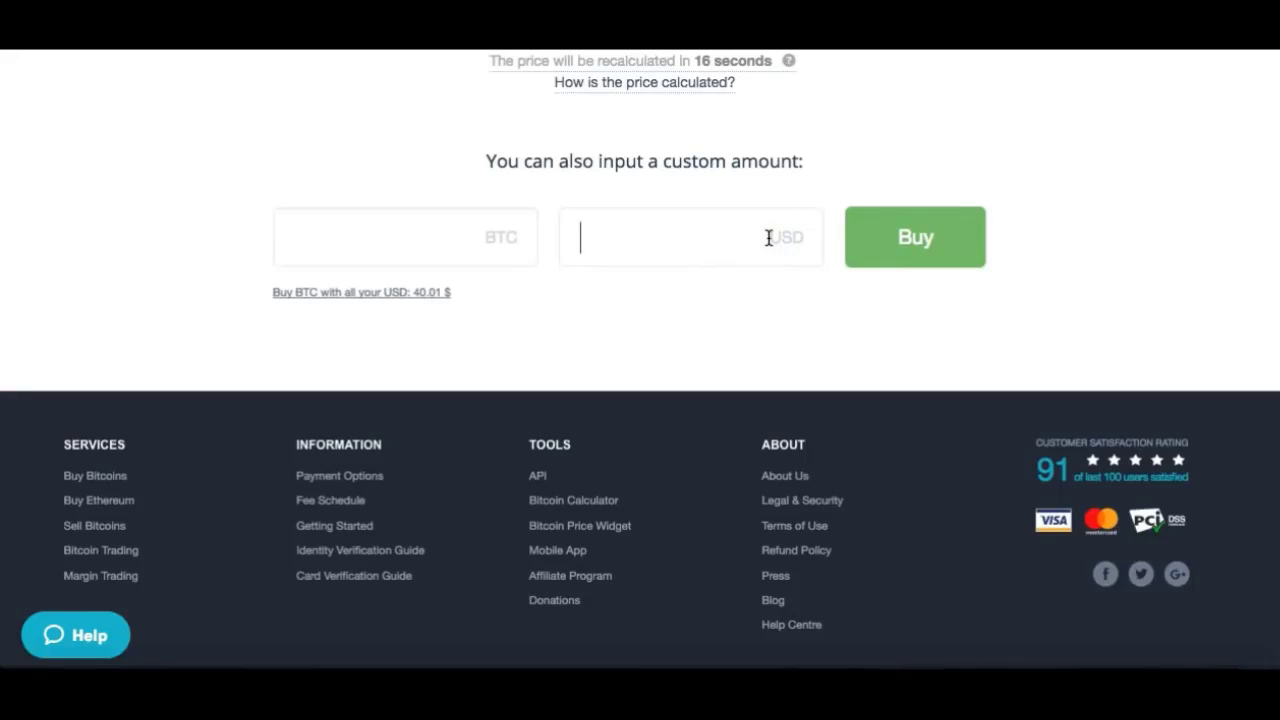
{"action": "type", "text": "40"}
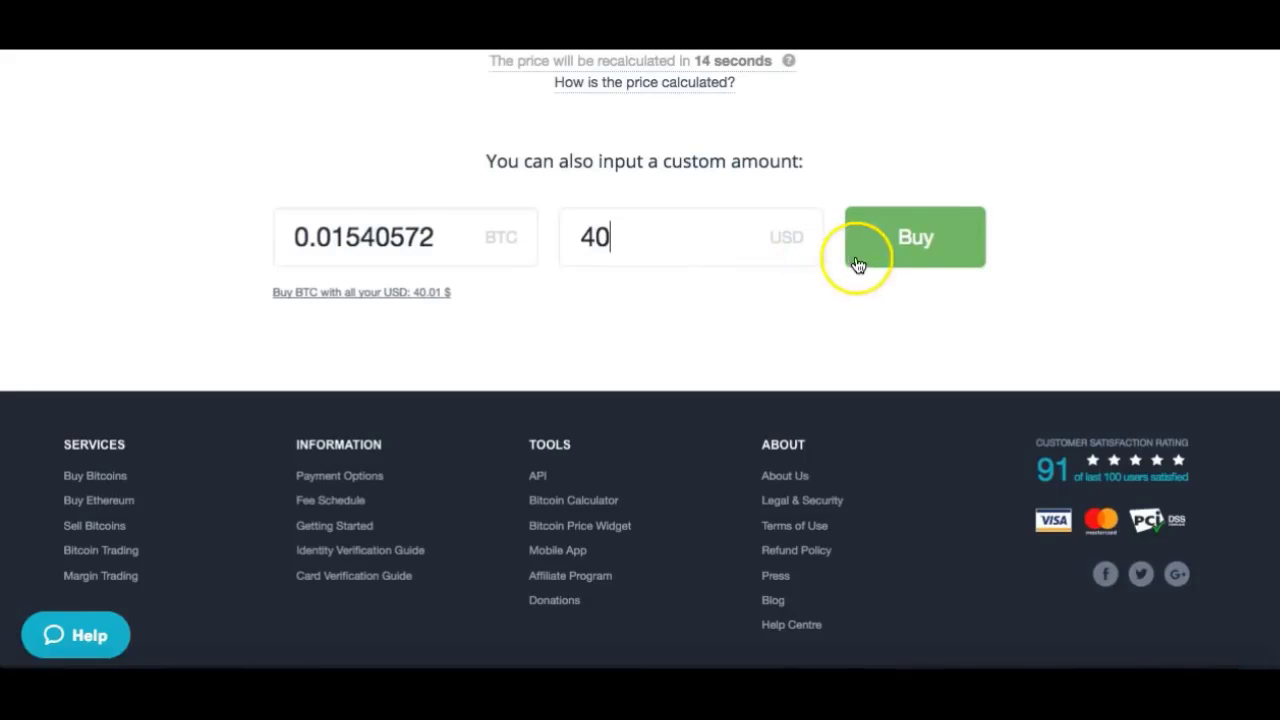
{"action": "left_click", "coordinate": [920, 237]}
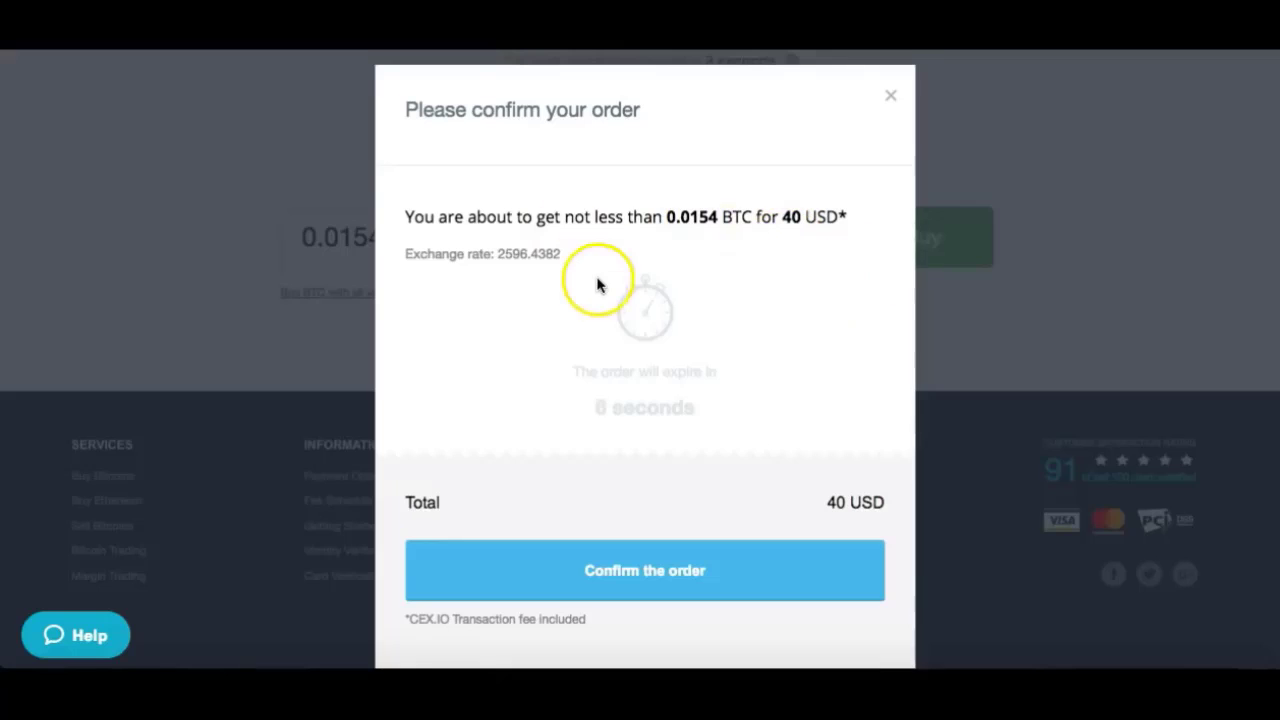
Confirm the order, buying 0.0155 BTC for 39.99 USD before the timer expires
{"action": "scroll", "coordinate": [598, 298], "scroll_direction": "down", "scroll_amount": 1}
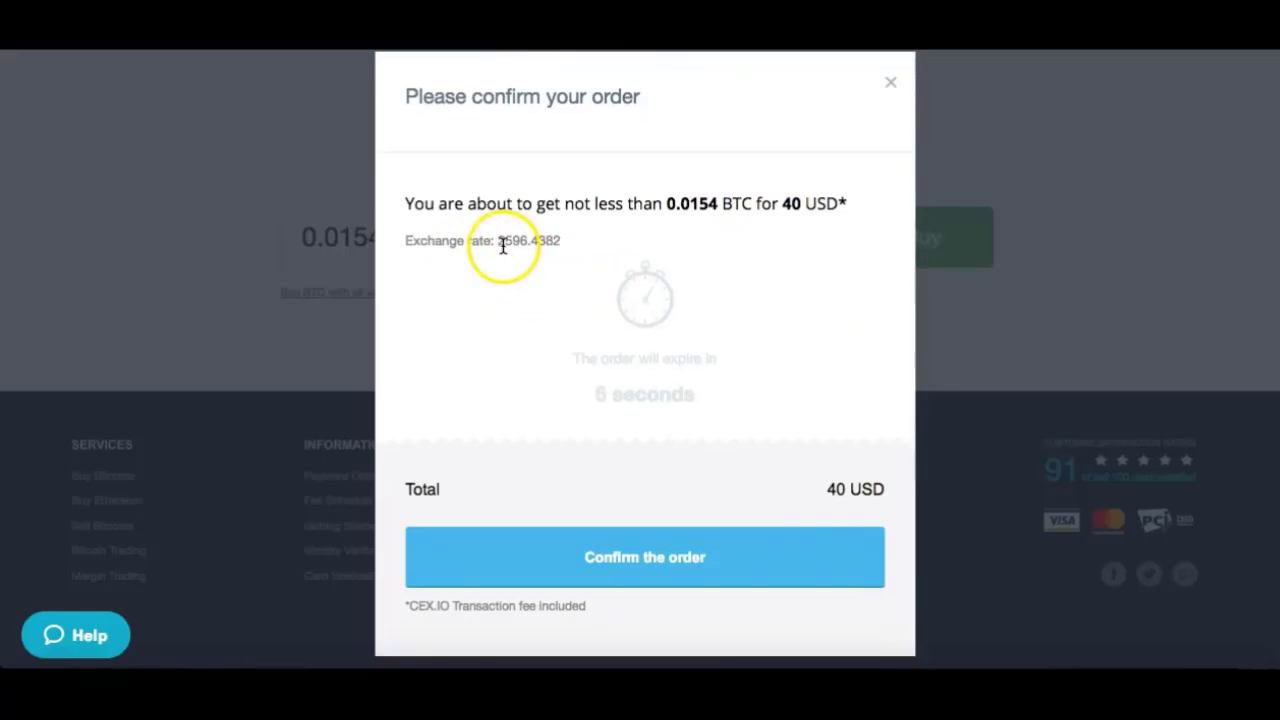
{"action": "scroll", "coordinate": [518, 244], "scroll_direction": "down", "scroll_amount": 1}
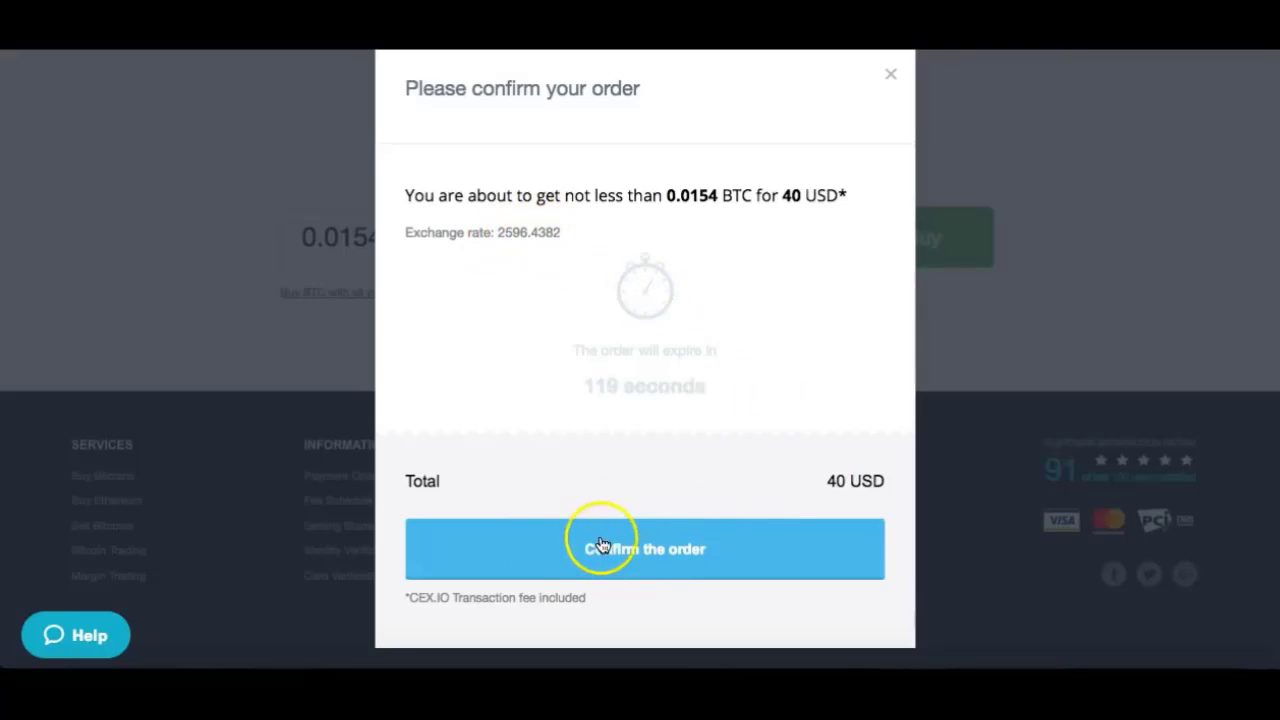
{"action": "left_click", "coordinate": [628, 553]}
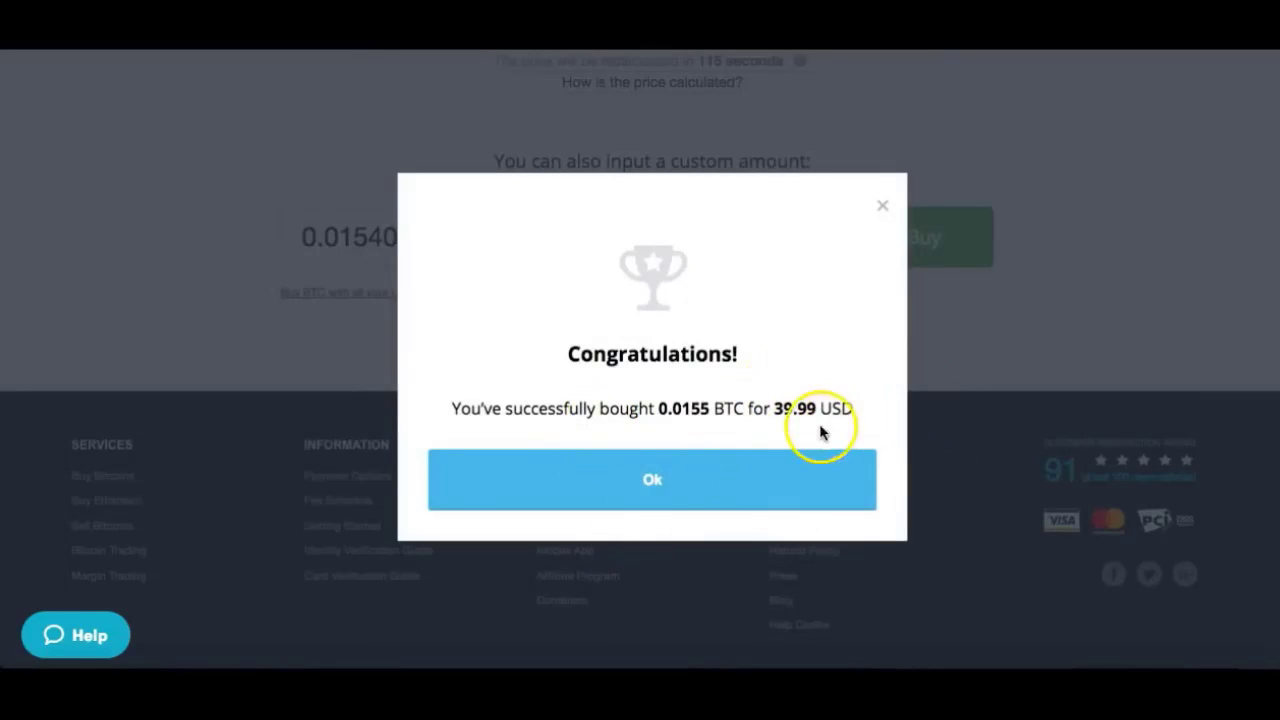
Dismiss the Congratulations message and check balances of 0.01551595 BTC and 0.02 USD
{"action": "left_click", "coordinate": [653, 490]}
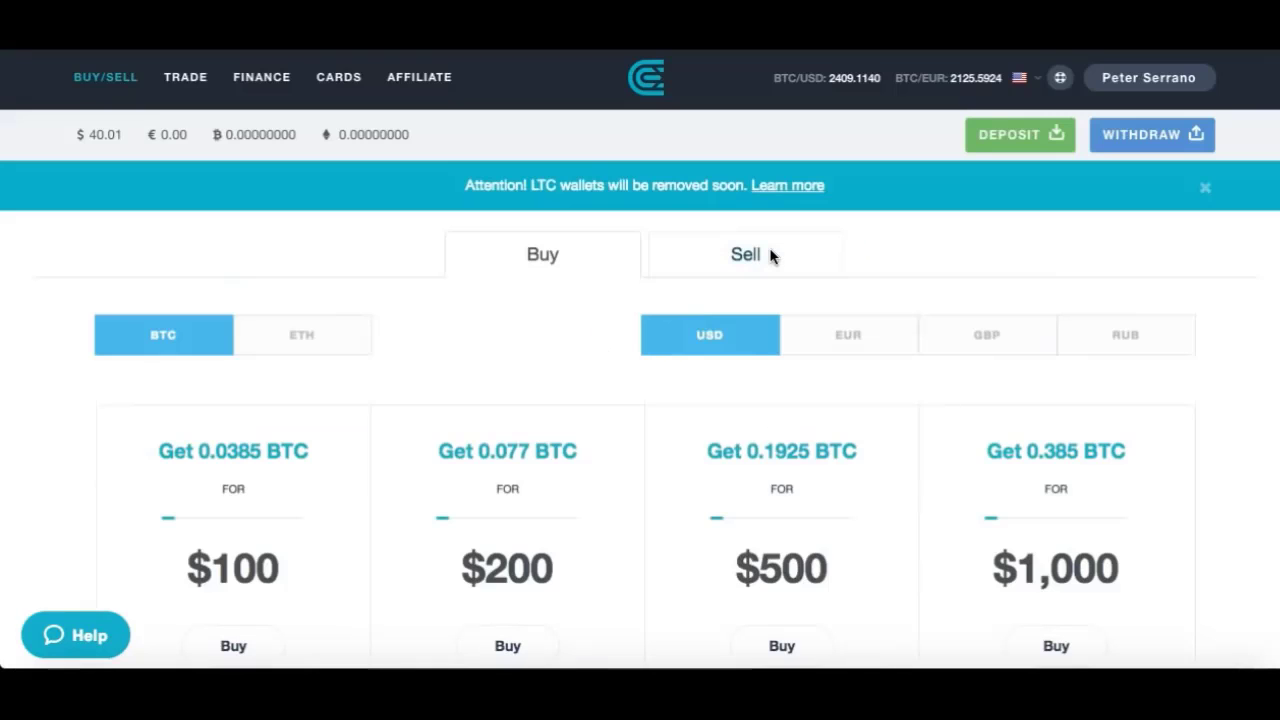
{"action": "scroll", "coordinate": [770, 256], "scroll_direction": "down", "scroll_amount": 5}
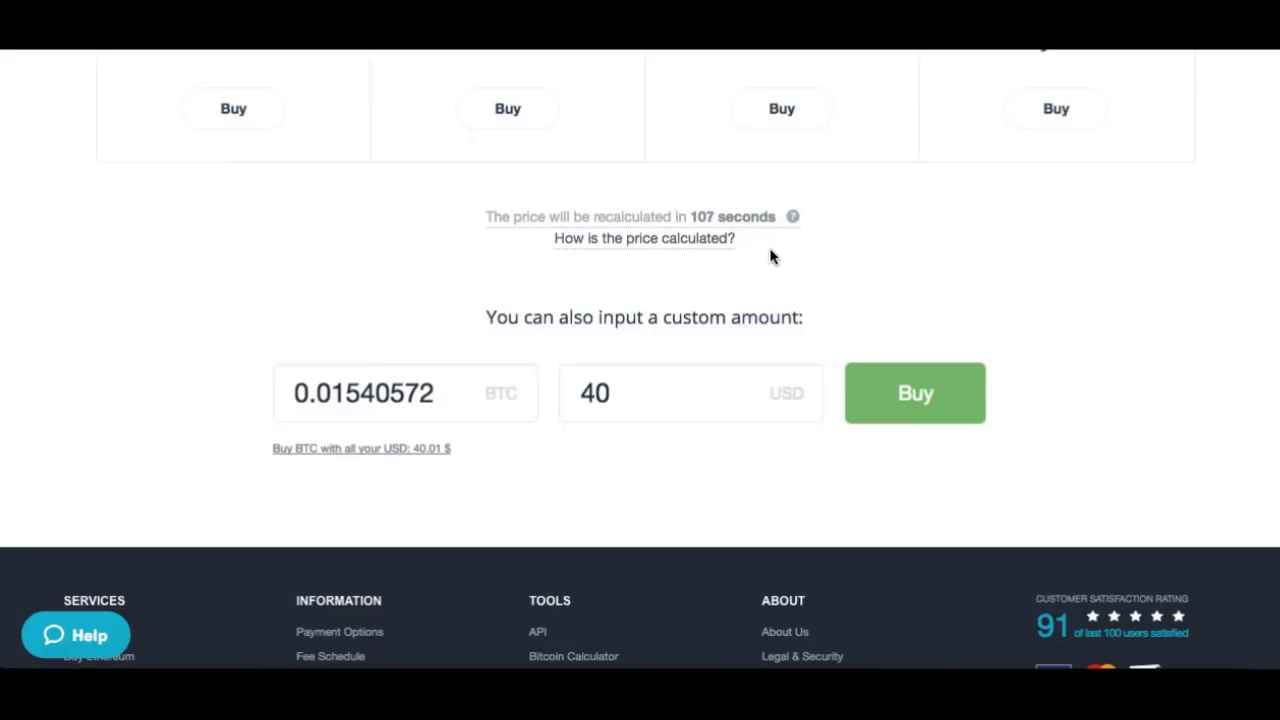
{"action": "scroll", "coordinate": [772, 265], "scroll_direction": "down", "scroll_amount": 3}
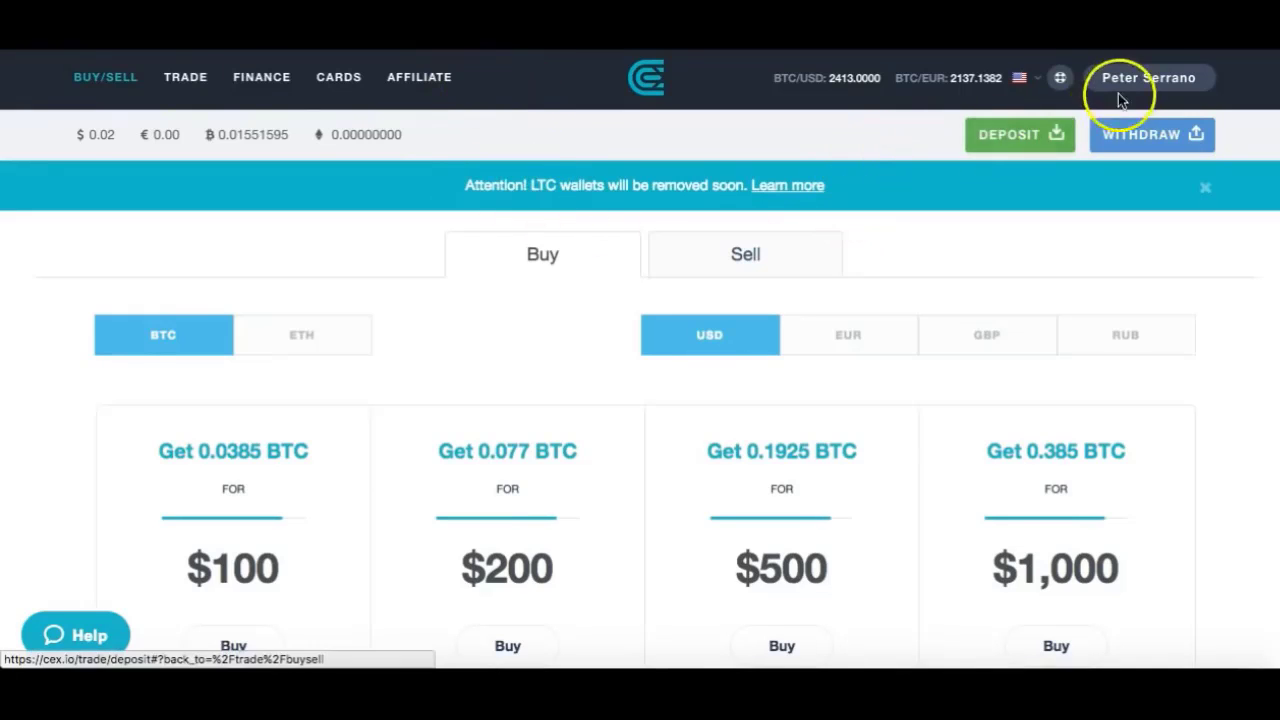
{"action": "mouse_move", "coordinate": [1100, 88]}
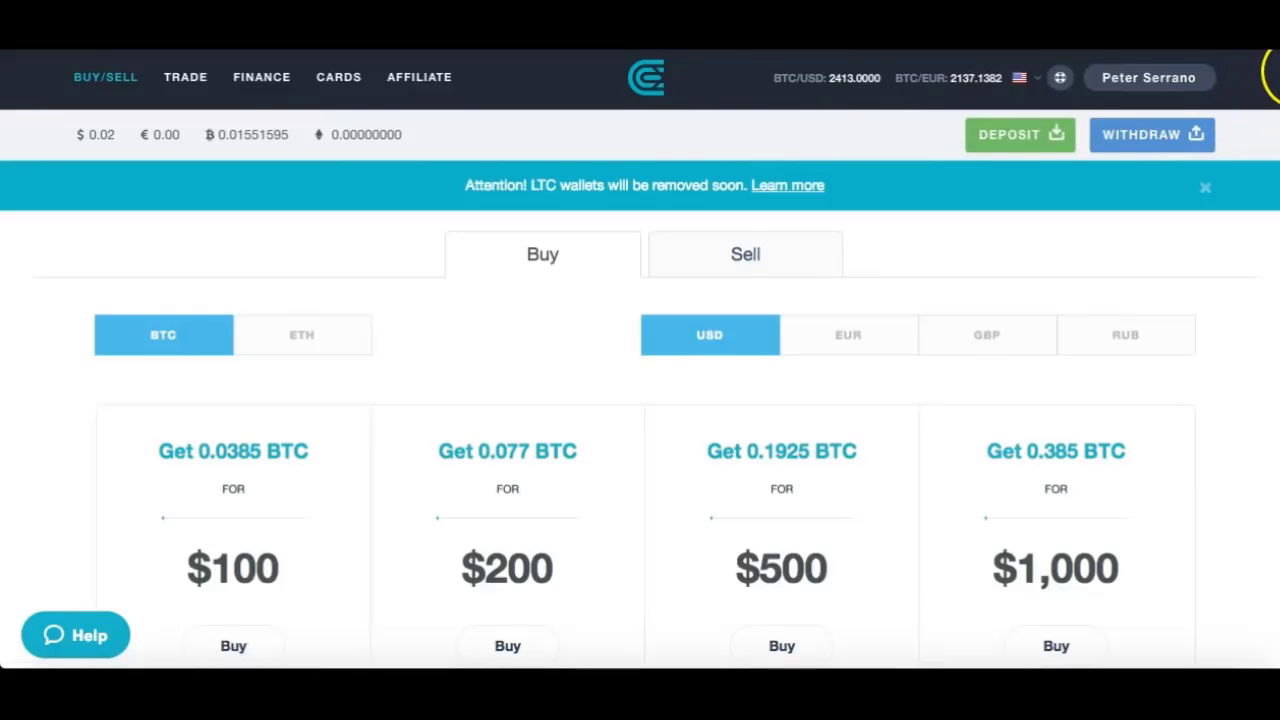
{"action": "scroll", "coordinate": [1270, 150], "scroll_direction": "down", "scroll_amount": 5}
{"action": "scroll", "coordinate": [1275, 230], "scroll_direction": "up", "scroll_amount": 5}
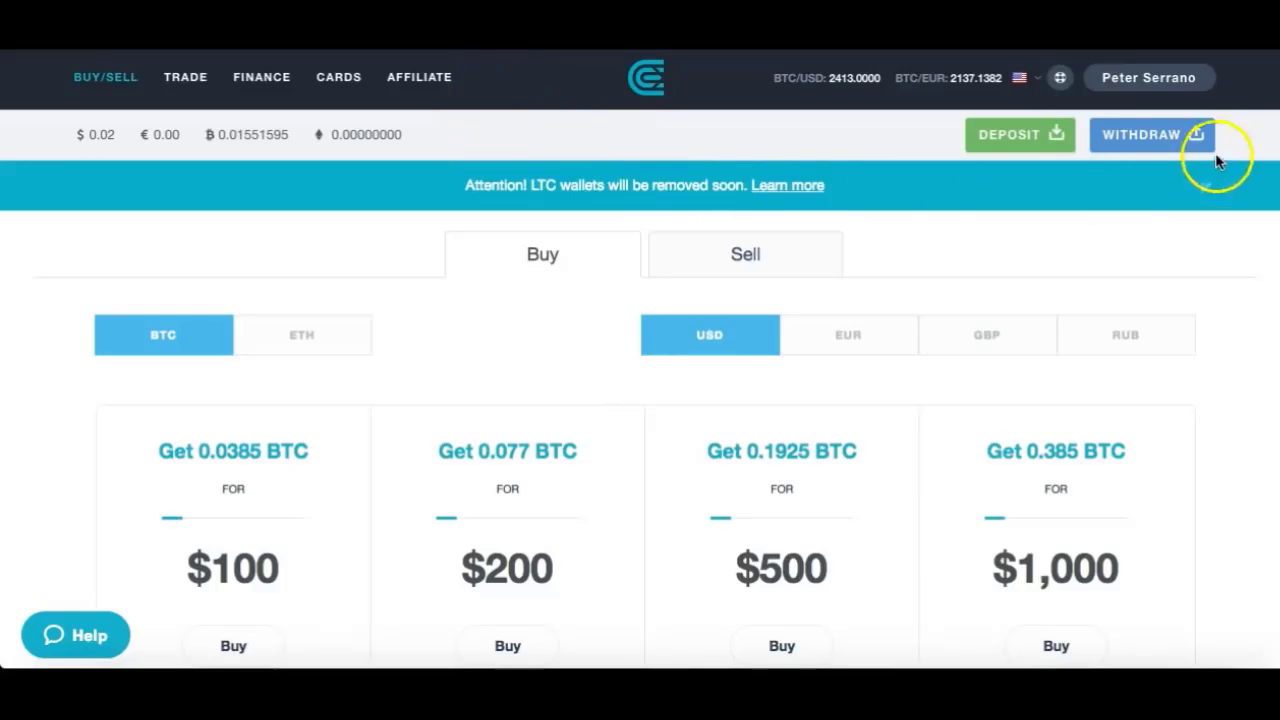
{"action": "scroll", "coordinate": [1270, 300], "scroll_direction": "down", "scroll_amount": 10}
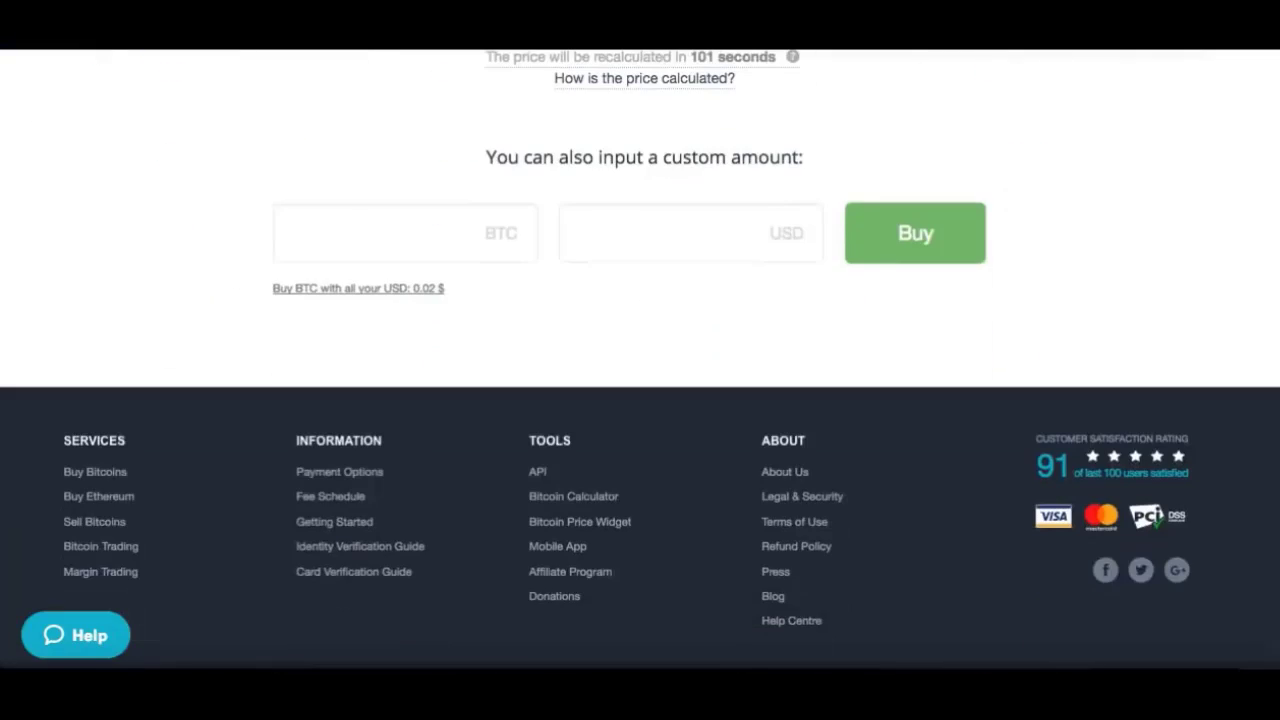
{"action": "scroll", "coordinate": [1270, 300], "scroll_direction": "up", "scroll_amount": 10}
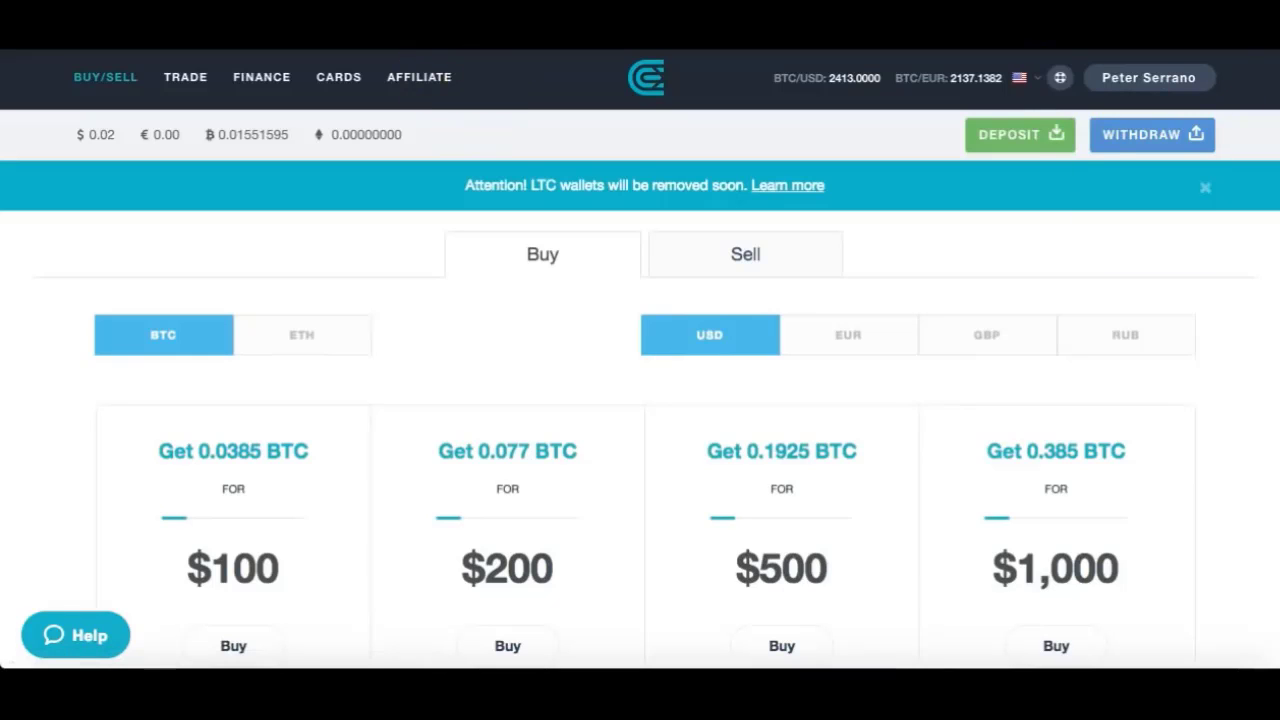